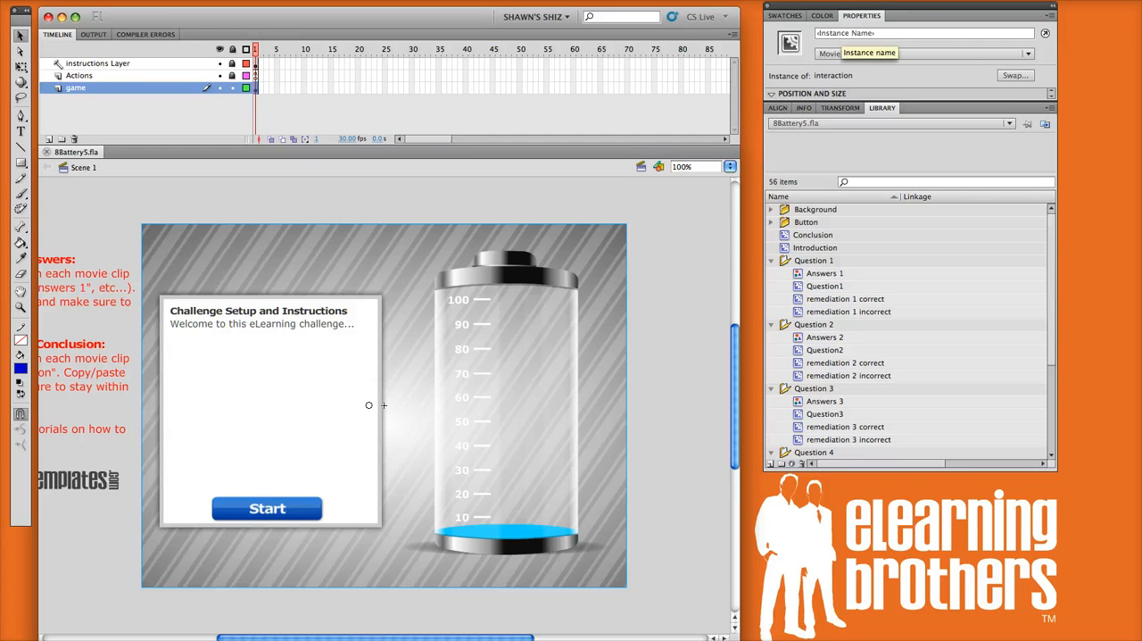
- Examine the library's Conclusion and Introduction clips, the question folders, and the items inside the Question 1 folder
drag(888, 476, 904, 628)
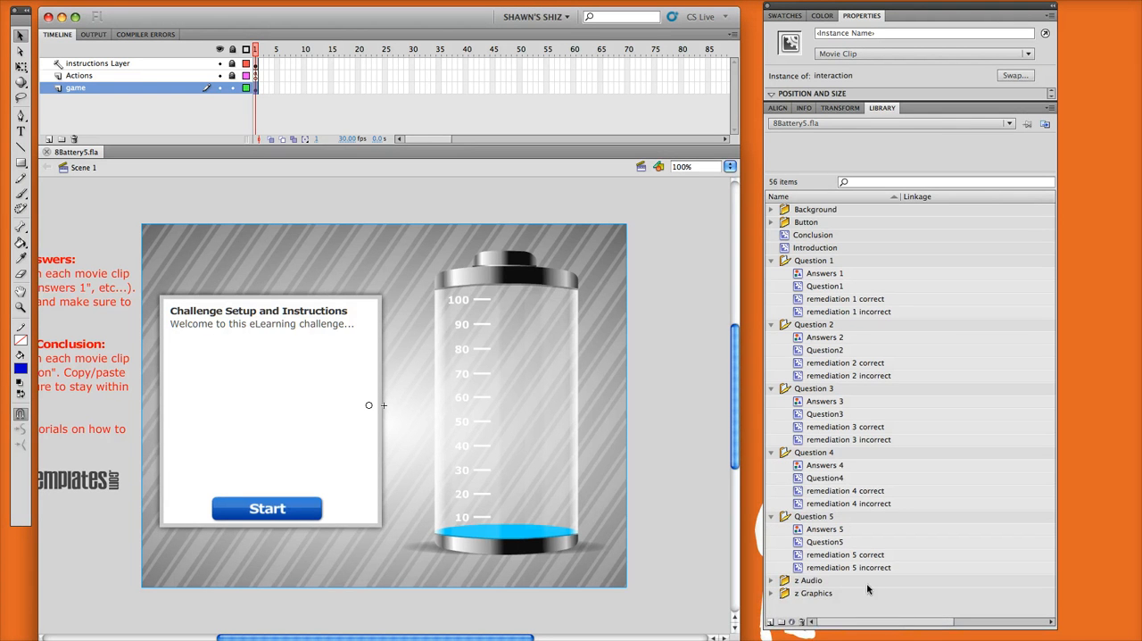
click(803, 236)
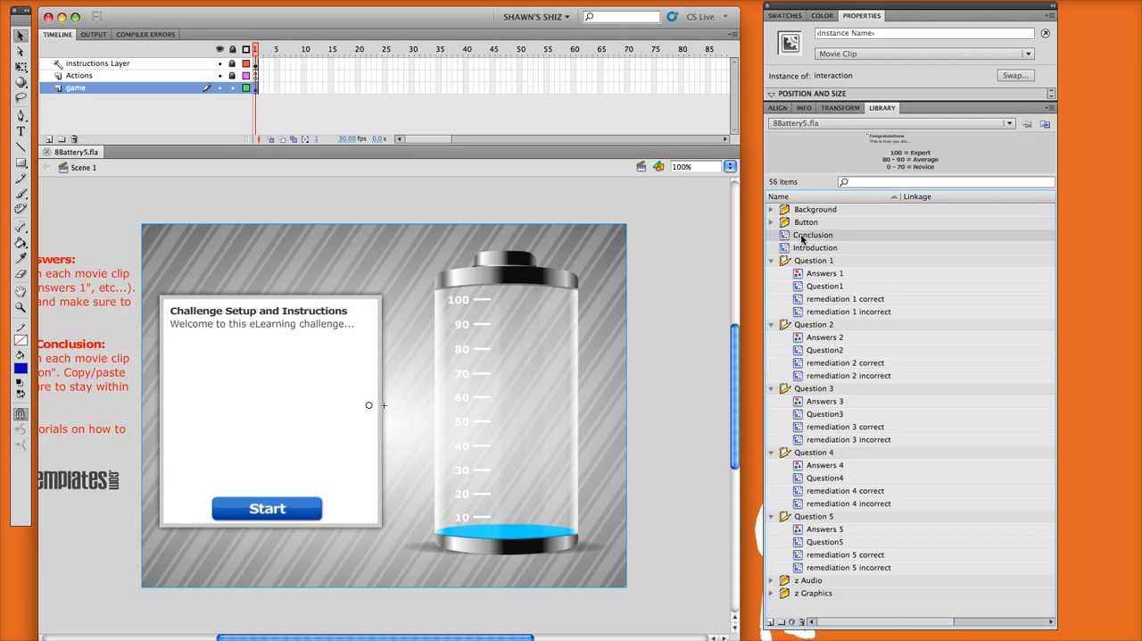
click(798, 247)
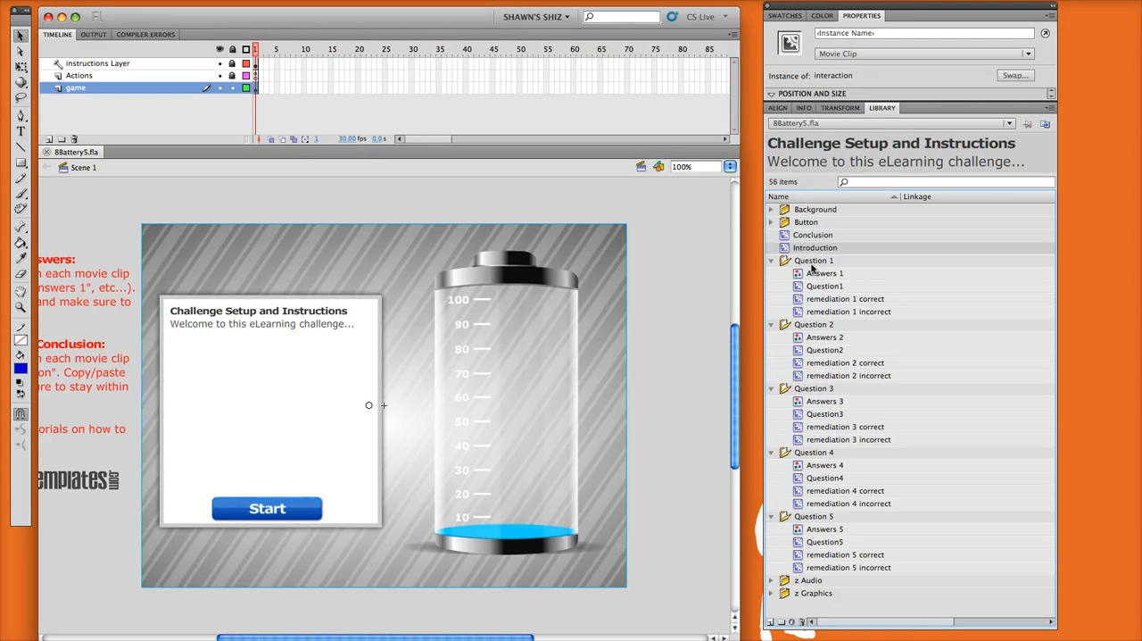
click(814, 265)
click(814, 325)
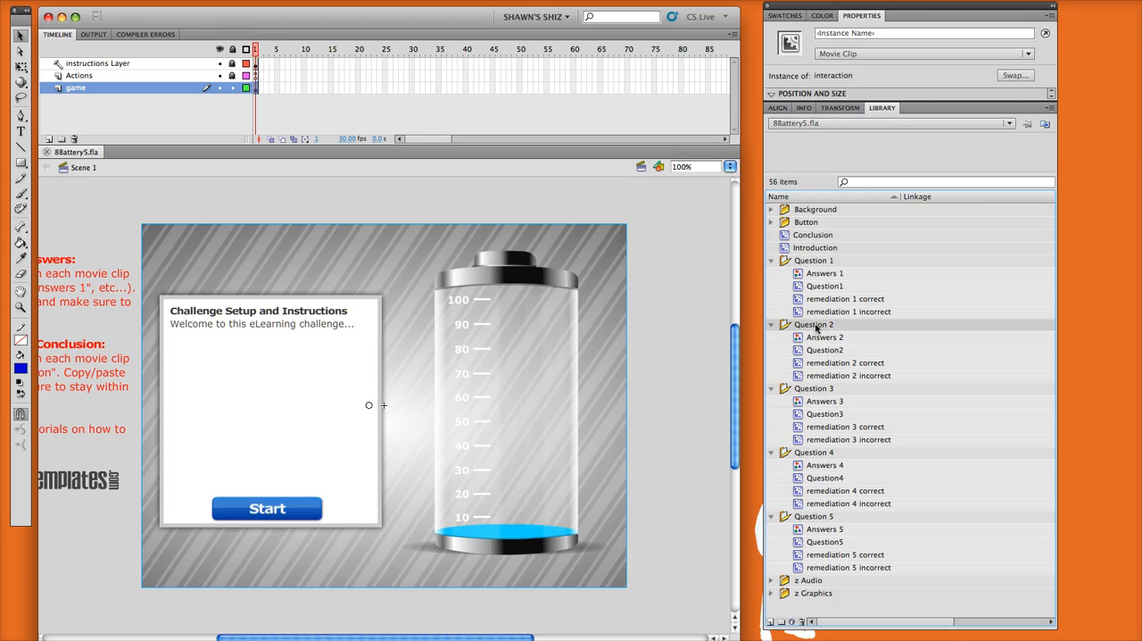
click(810, 389)
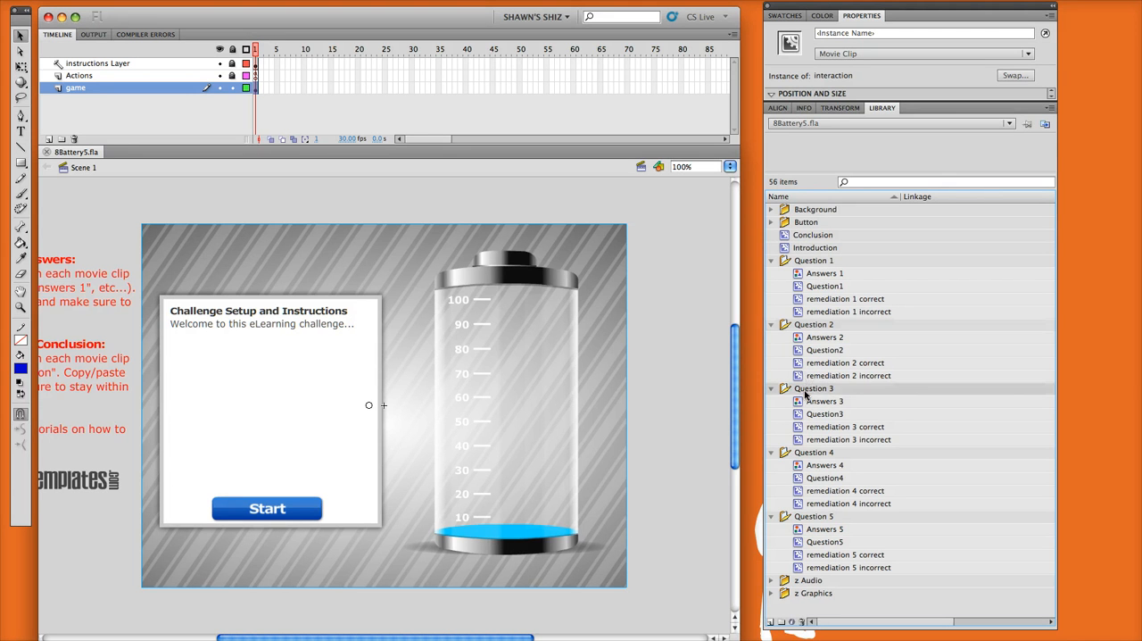
click(814, 452)
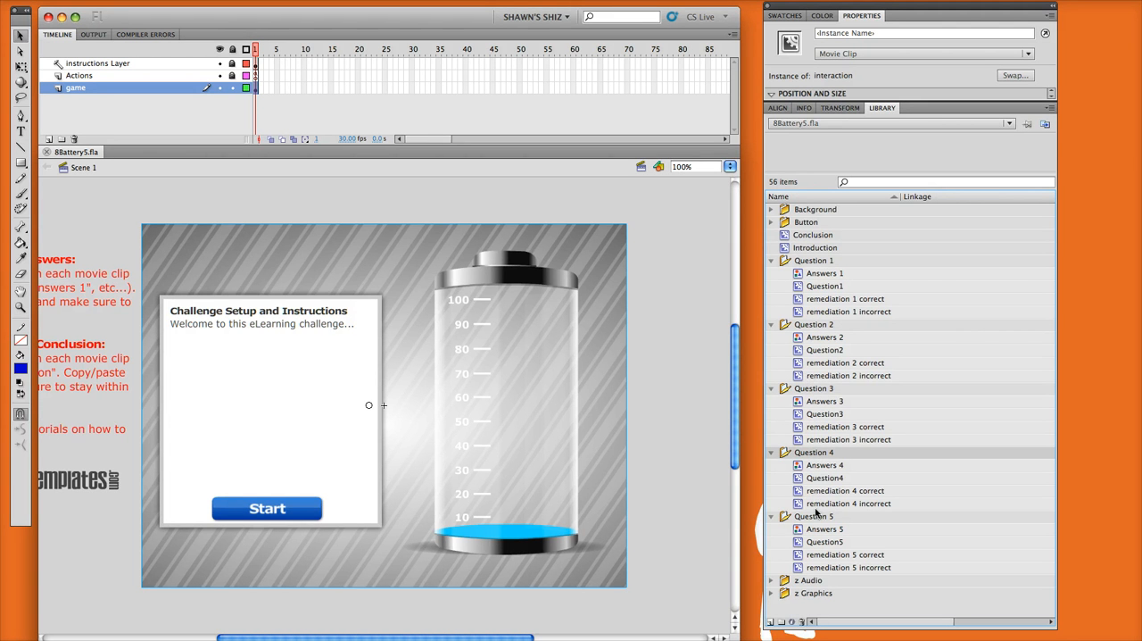
click(821, 261)
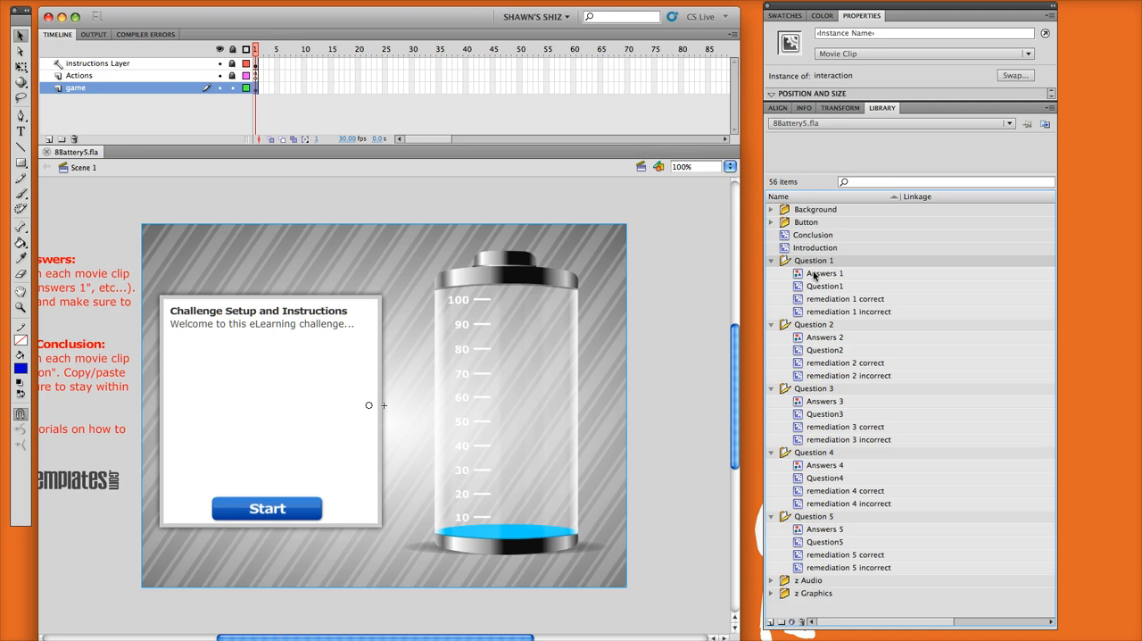
click(814, 274)
click(816, 286)
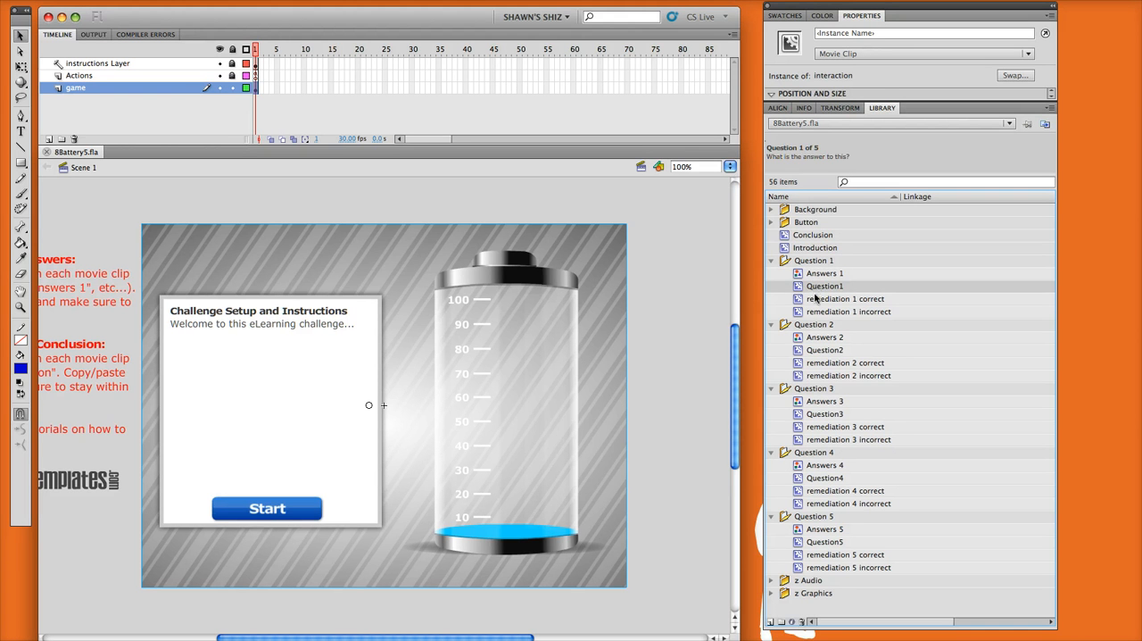
click(817, 300)
click(820, 312)
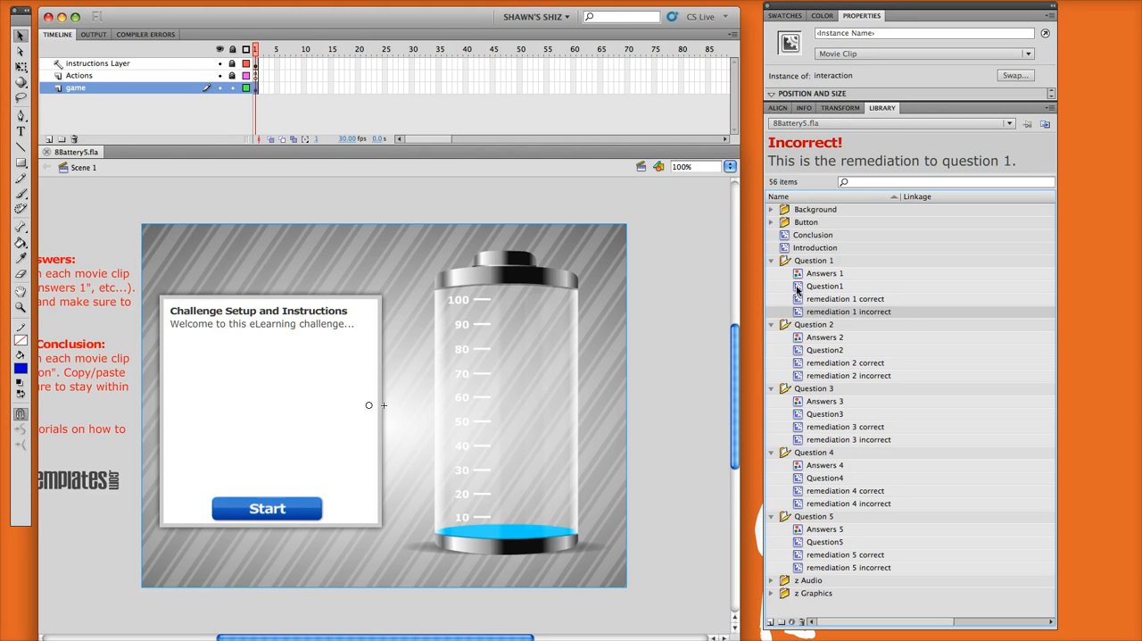
- In the Question1 symbol, nudge the question text to about X 12, Y 12 and narrow its box to about 553 px
double_click(799, 290)
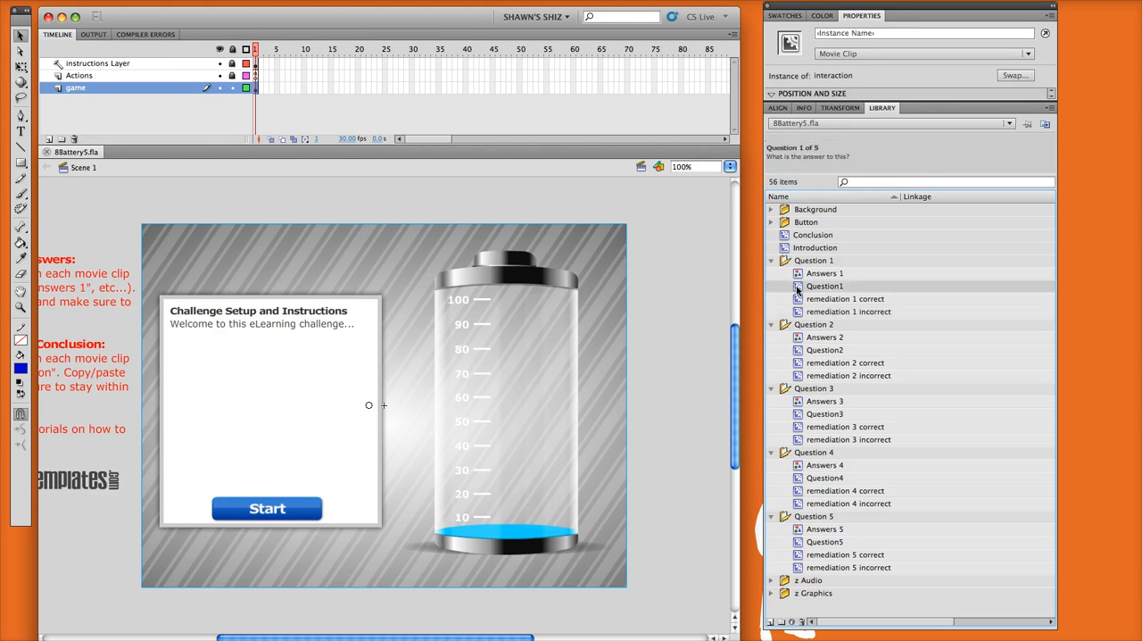
drag(635, 387, 449, 321)
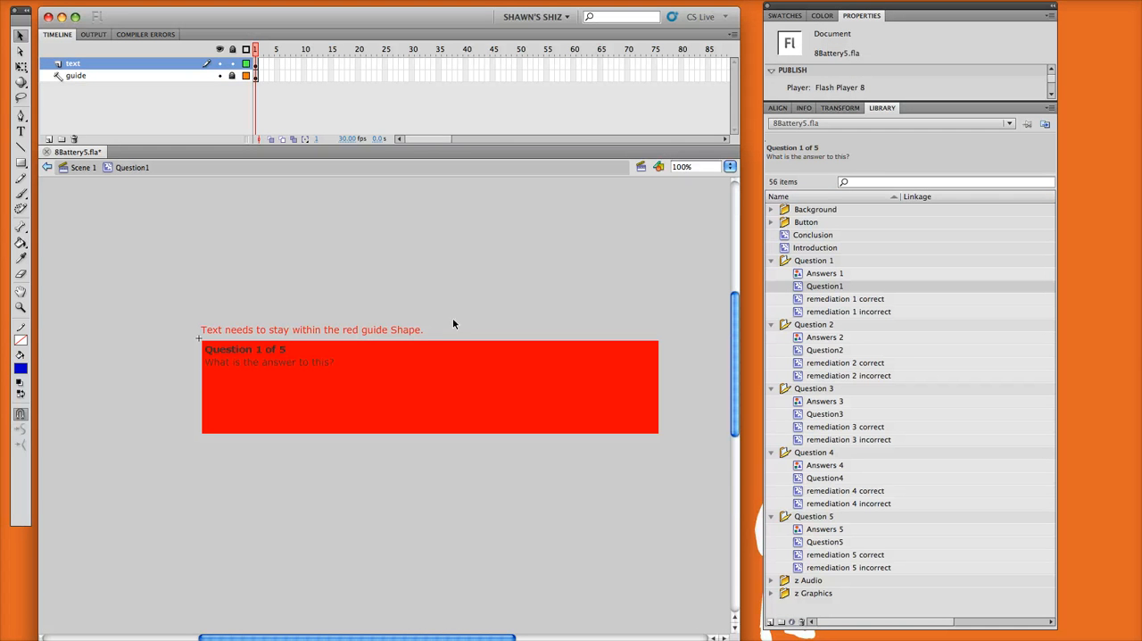
key(z)
drag(160, 300, 690, 457)
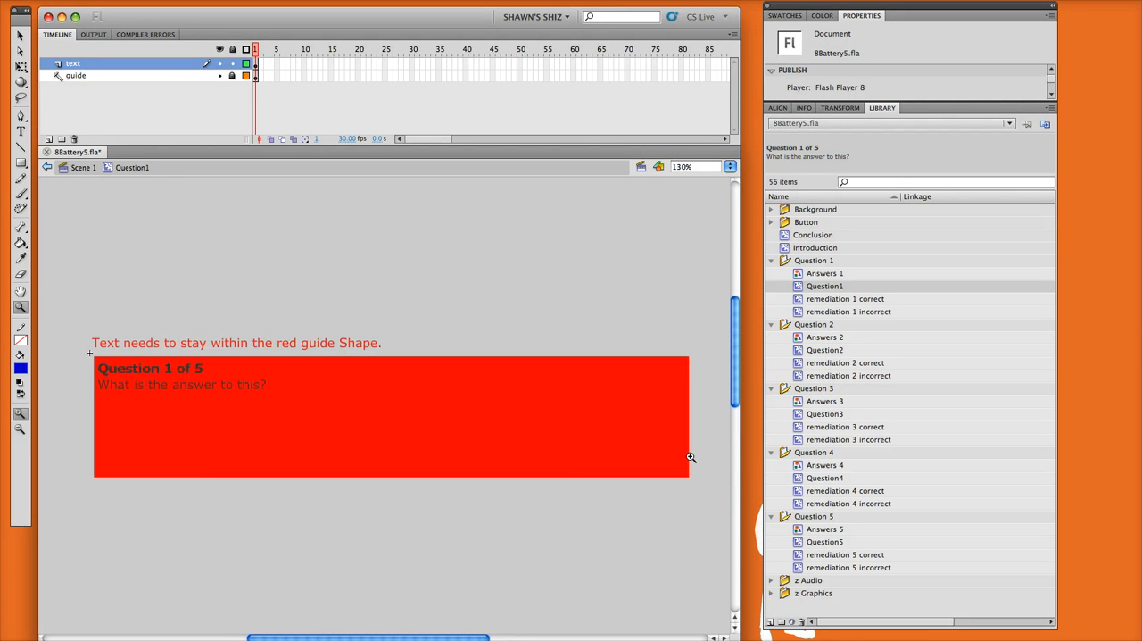
key(v)
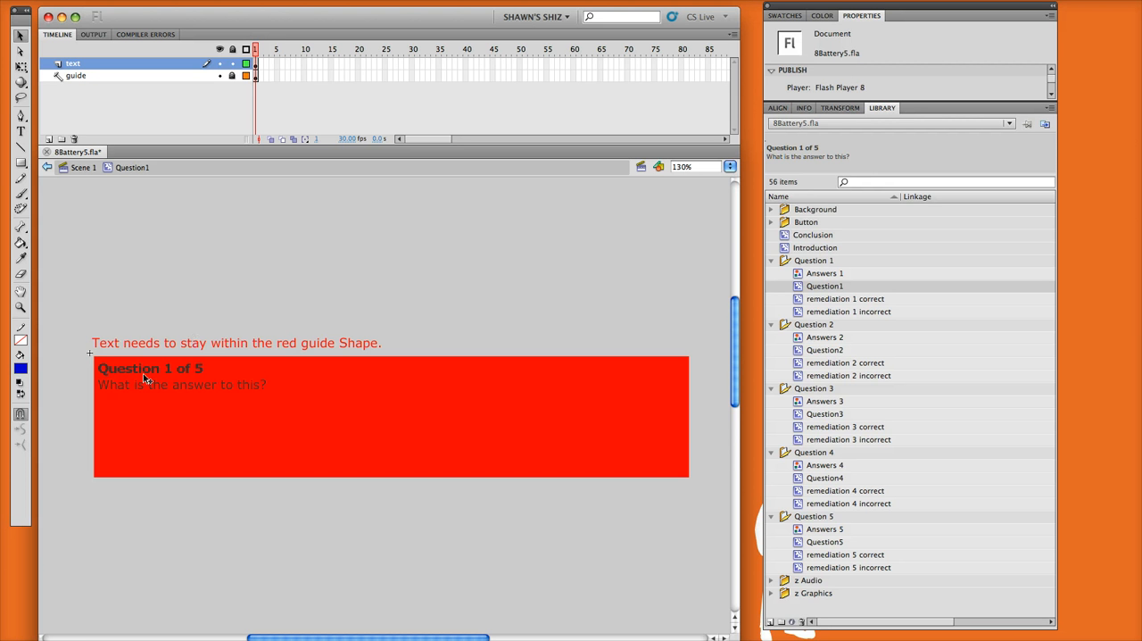
drag(146, 375, 208, 408)
drag(147, 354, 171, 370)
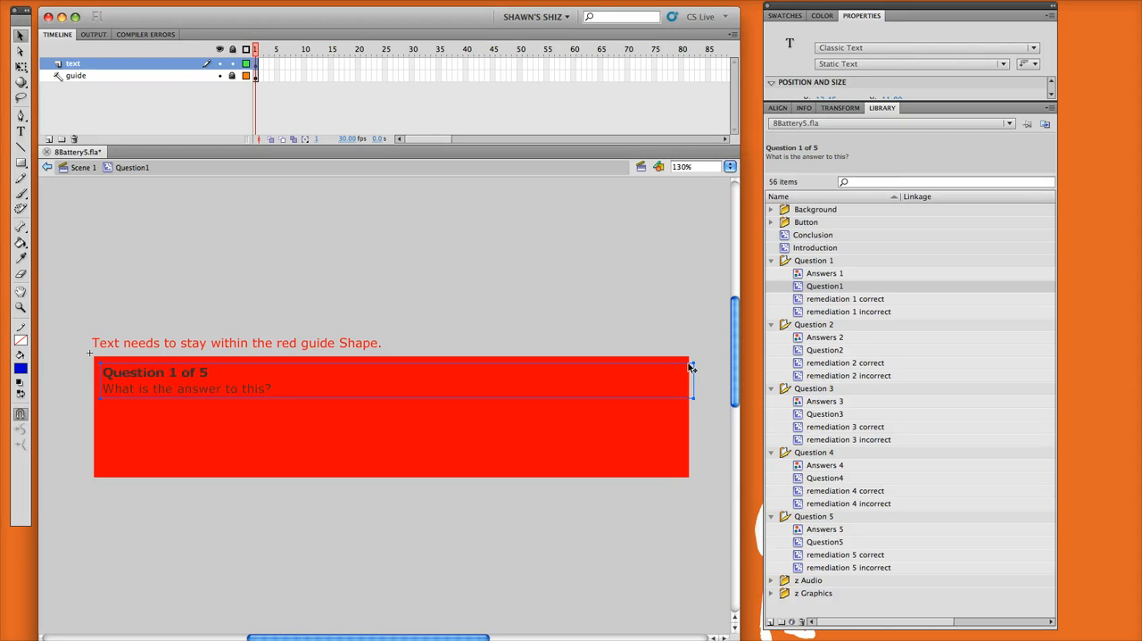
drag(692, 364, 587, 370)
- Replace the line "What is the answer to this?" with "a skdfjskal;djf klsadjfsdkf jaks;l" in the question text
double_click(203, 386)
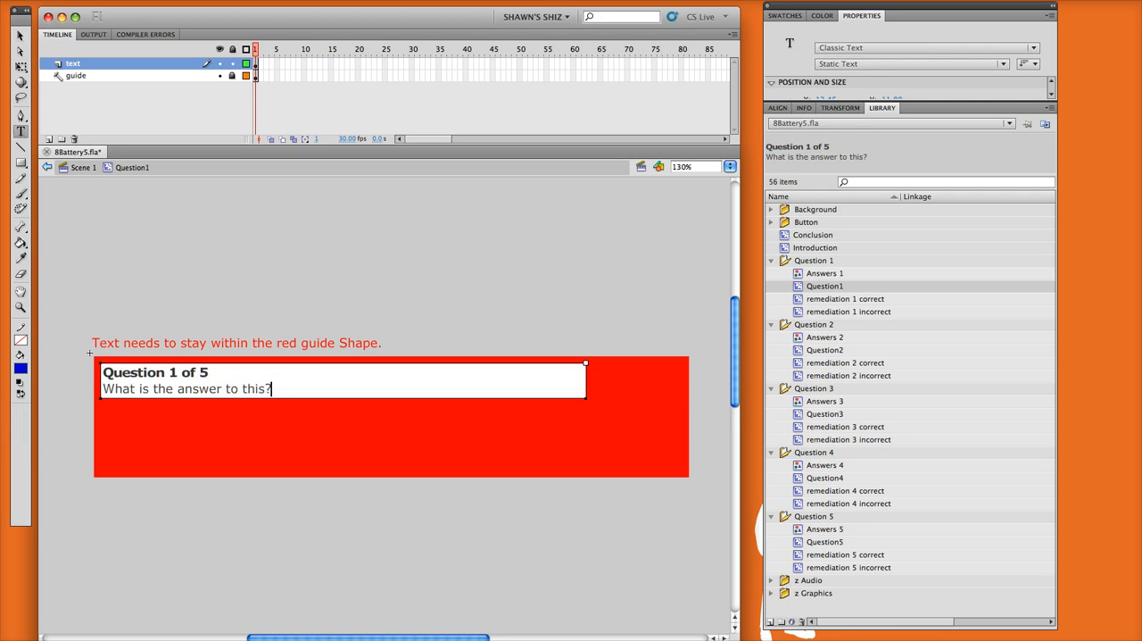
key(shift+Home)
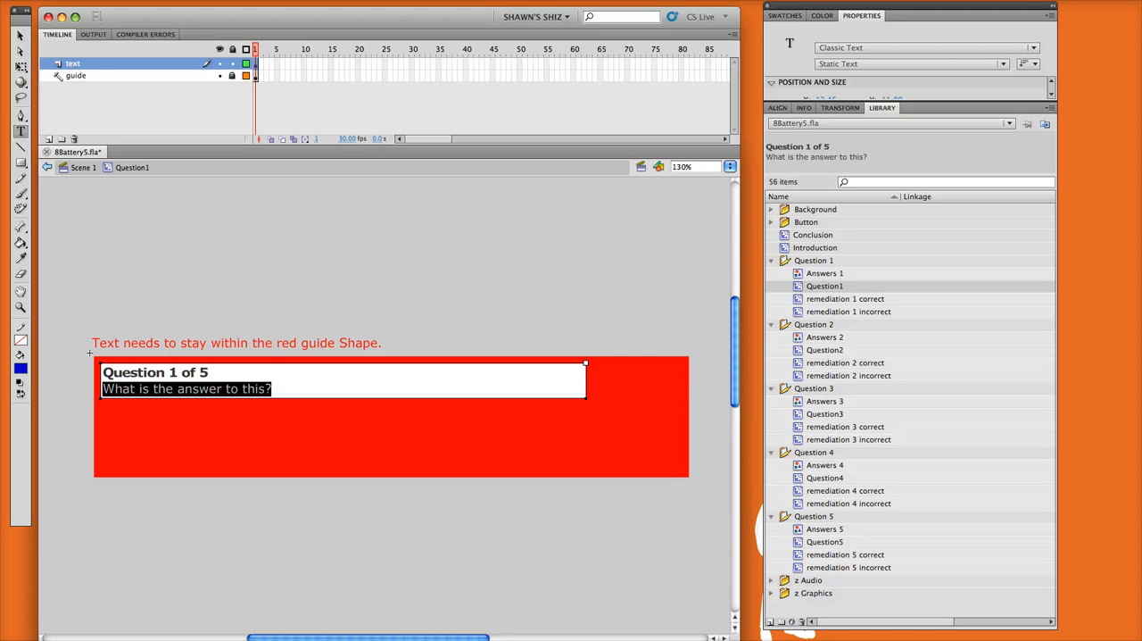
text(a skdfjskal;djf klsadjfsdkf jaks;)
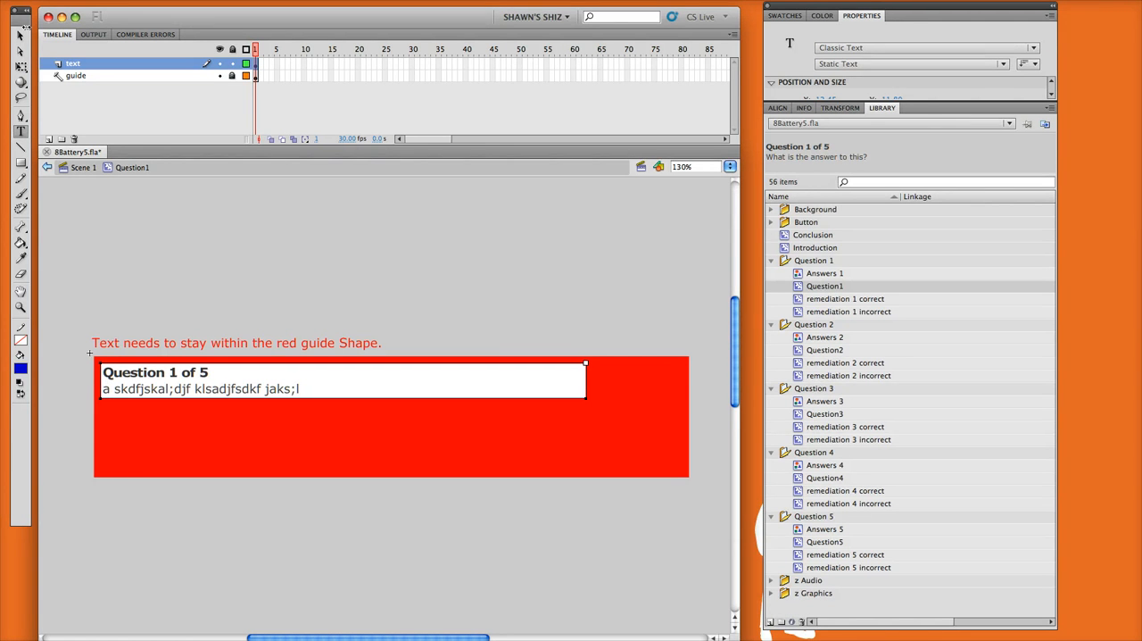
click(20, 36)
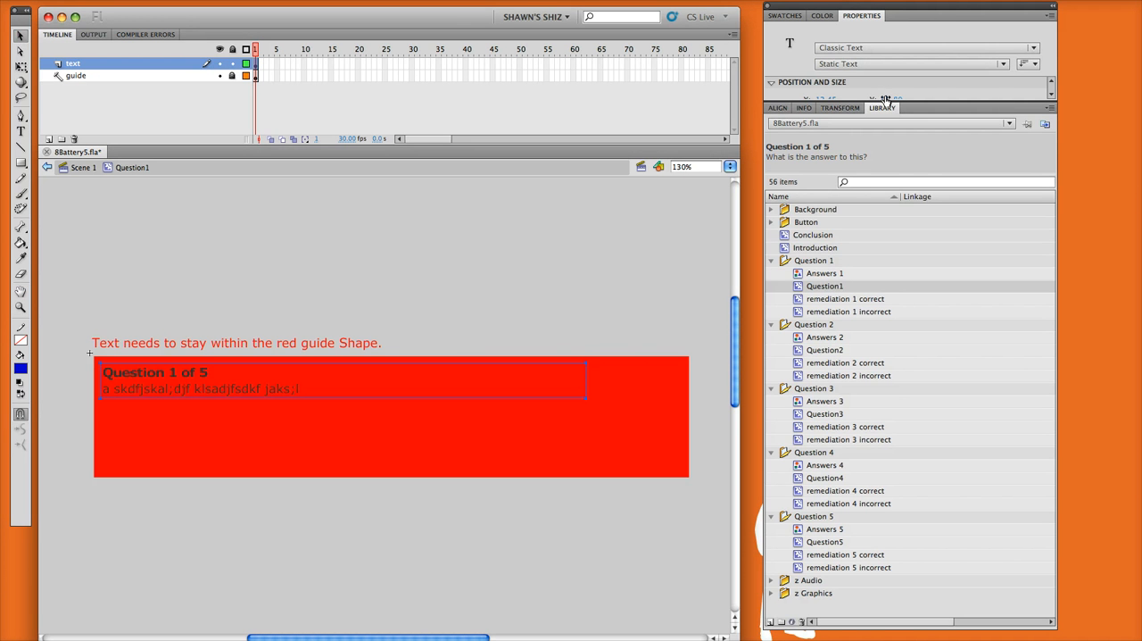
- Format the question text as 20 pt in dark blue #000099 and narrow its box to about 327 px
drag(888, 123, 890, 302)
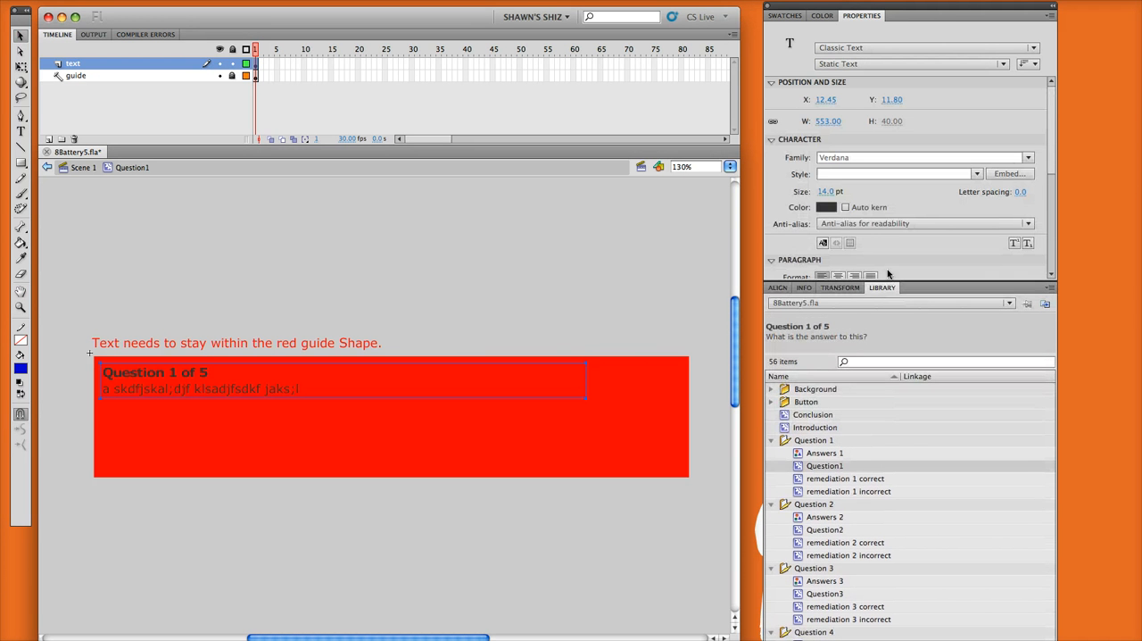
click(828, 191)
text(20)
key(Return)
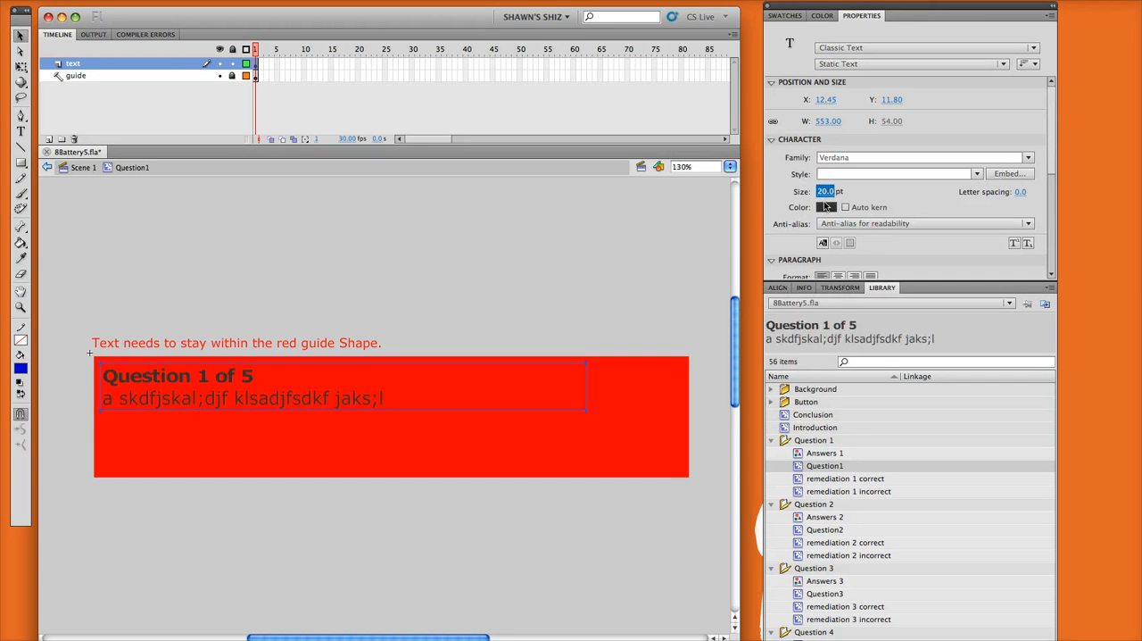
click(827, 207)
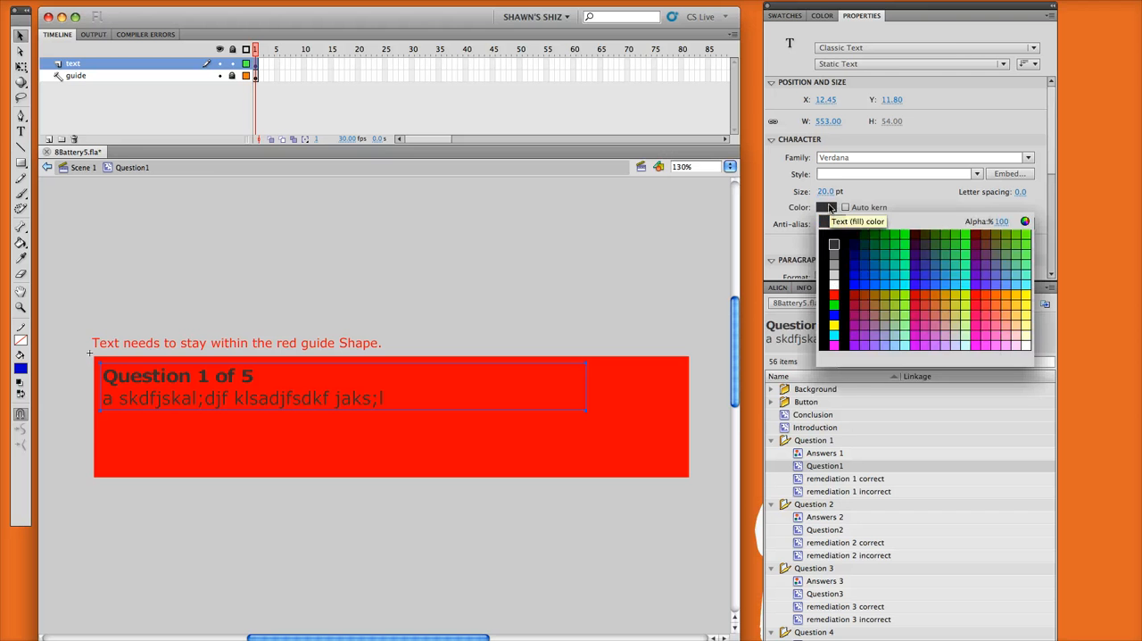
click(862, 260)
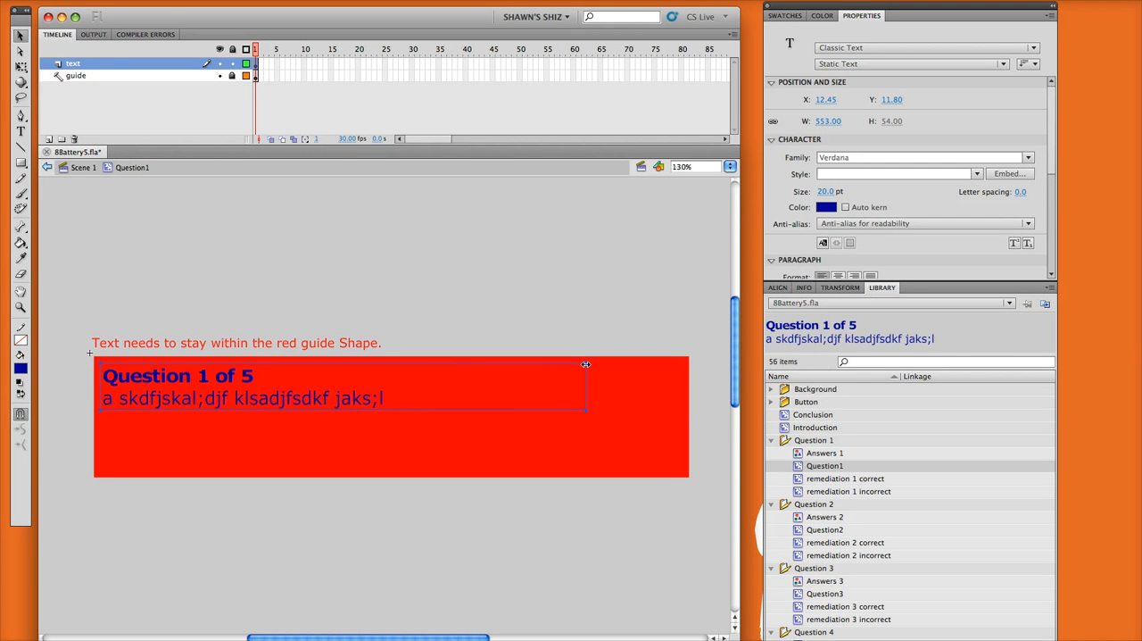
drag(584, 370, 385, 374)
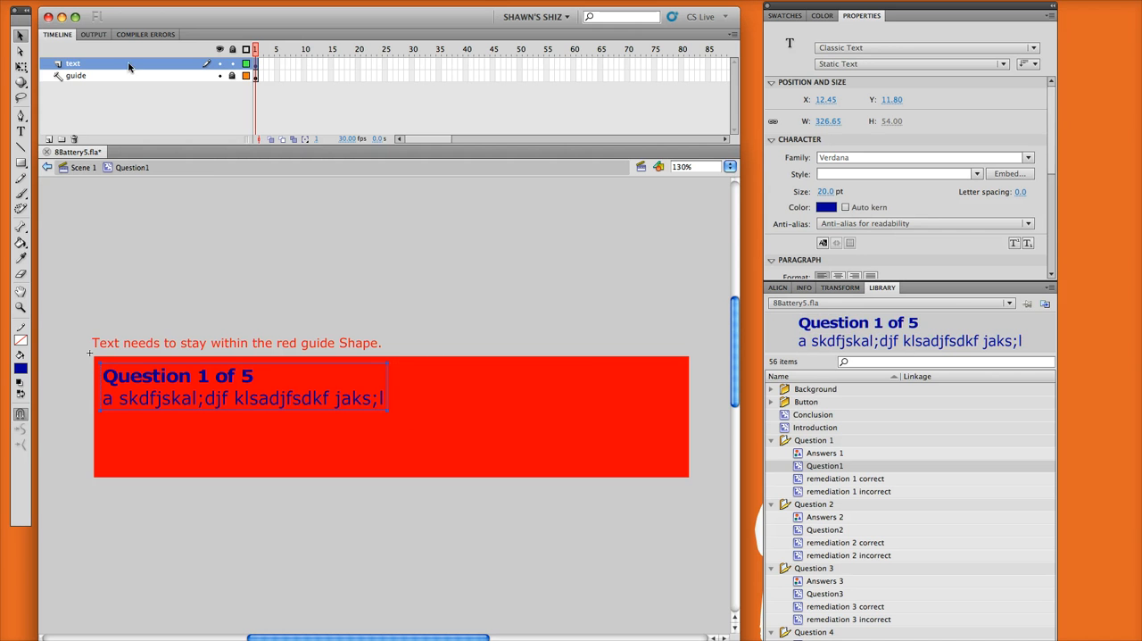
- Import the image Look596-TRI-RED.jpg onto the stage of the Question1 symbol
click(85, 2)
mouse_move(113, 176)
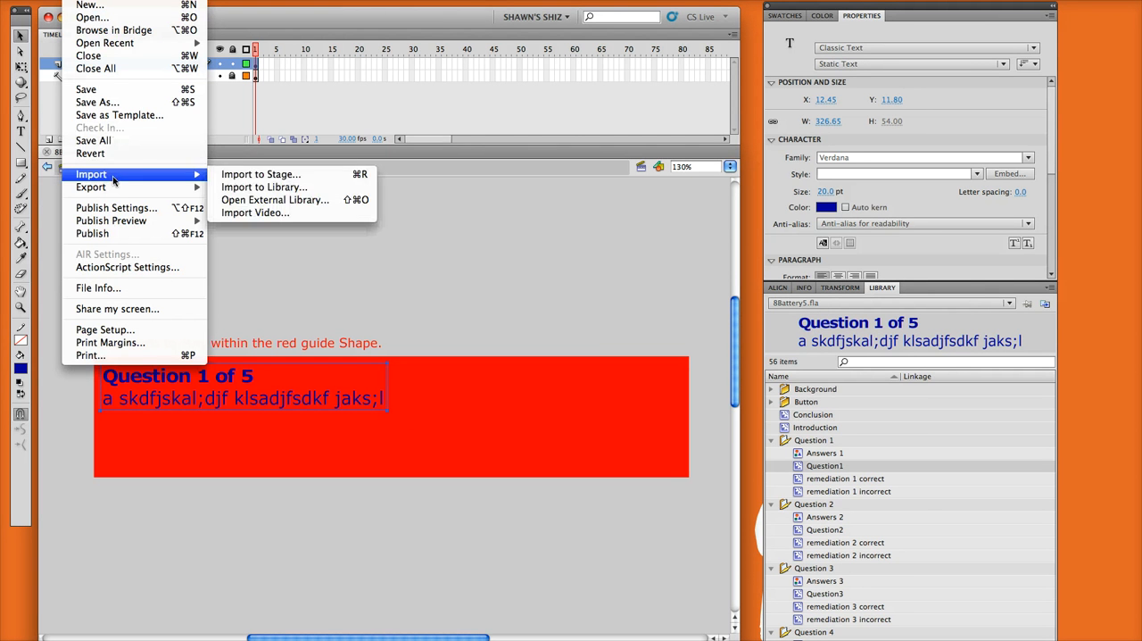
click(246, 175)
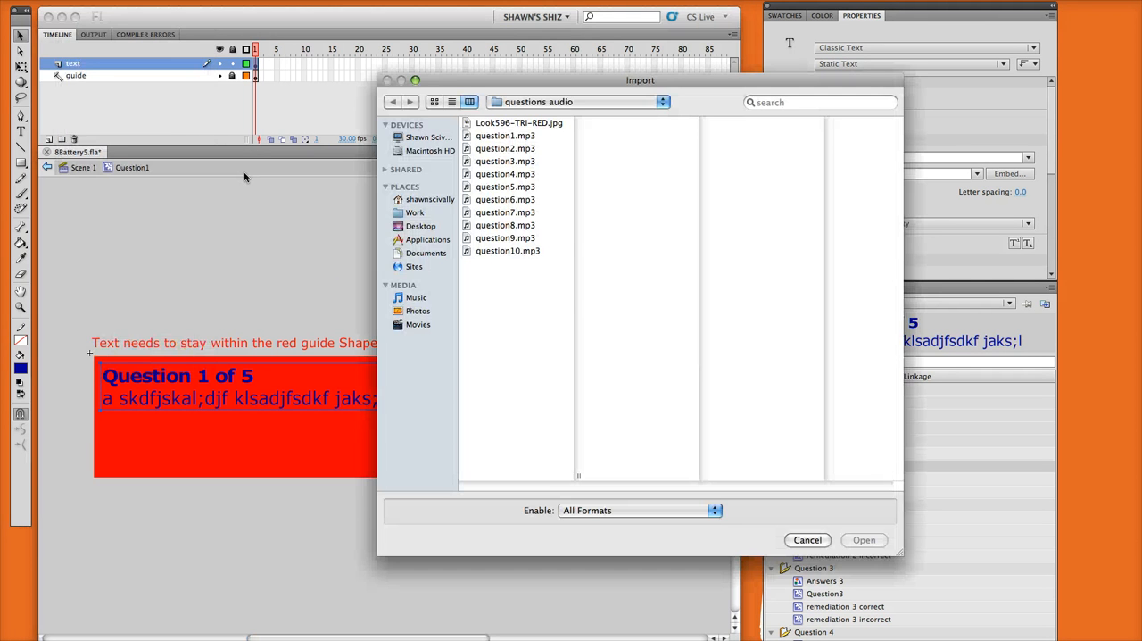
double_click(507, 125)
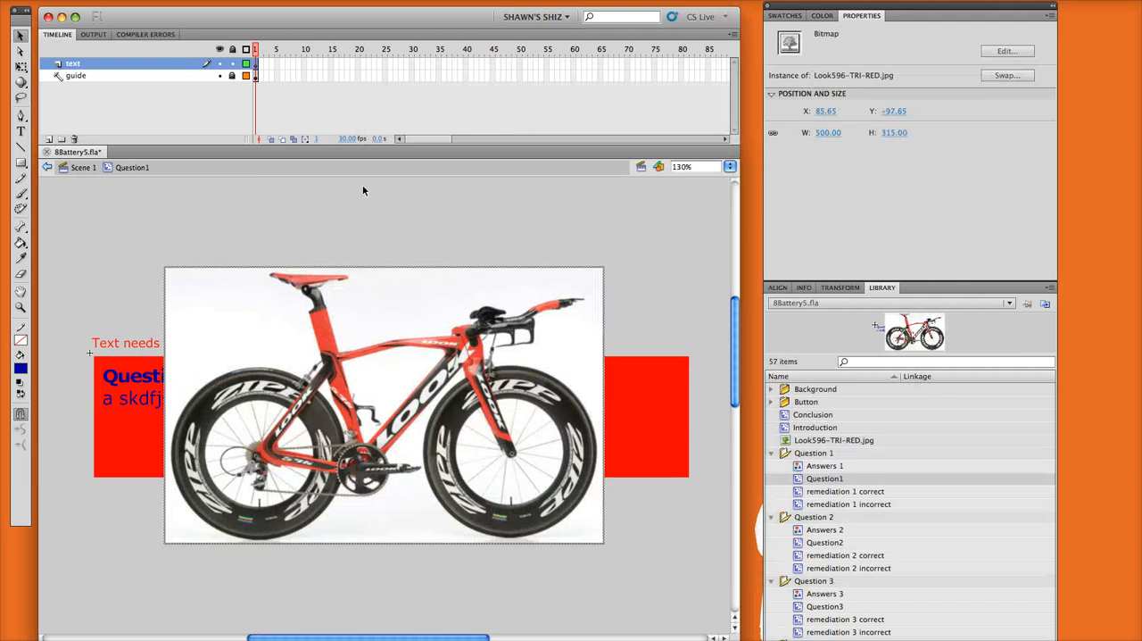
- Scale the bike image to about 177 x 112 px and place it at about X 480, Y 18 inside the red guide shape
click(24, 66)
click(23, 68)
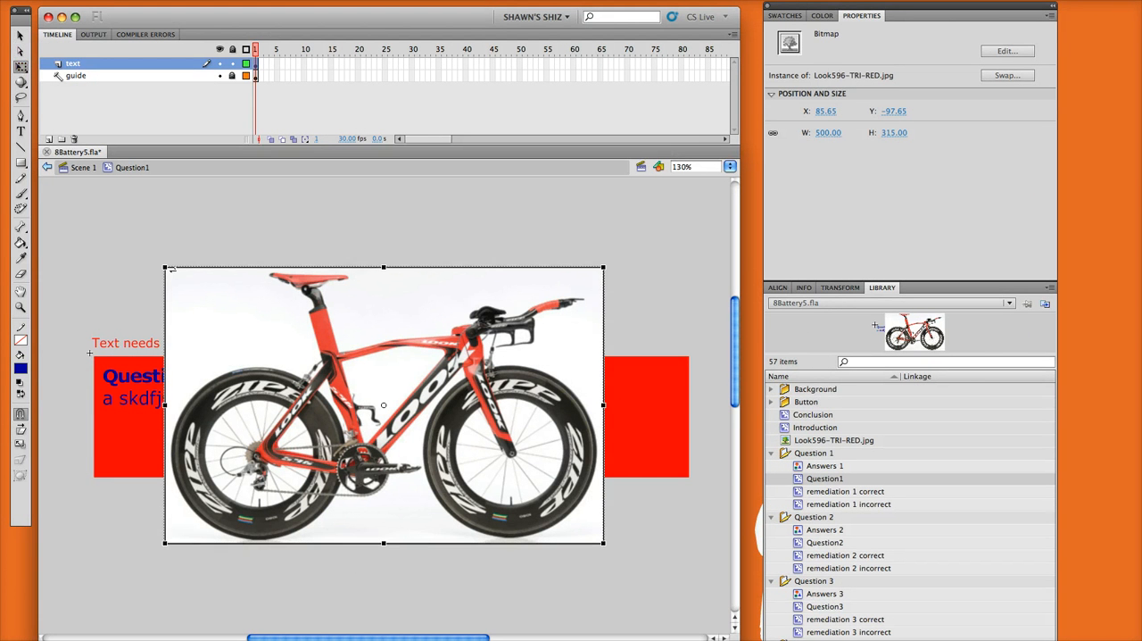
drag(164, 267, 288, 358)
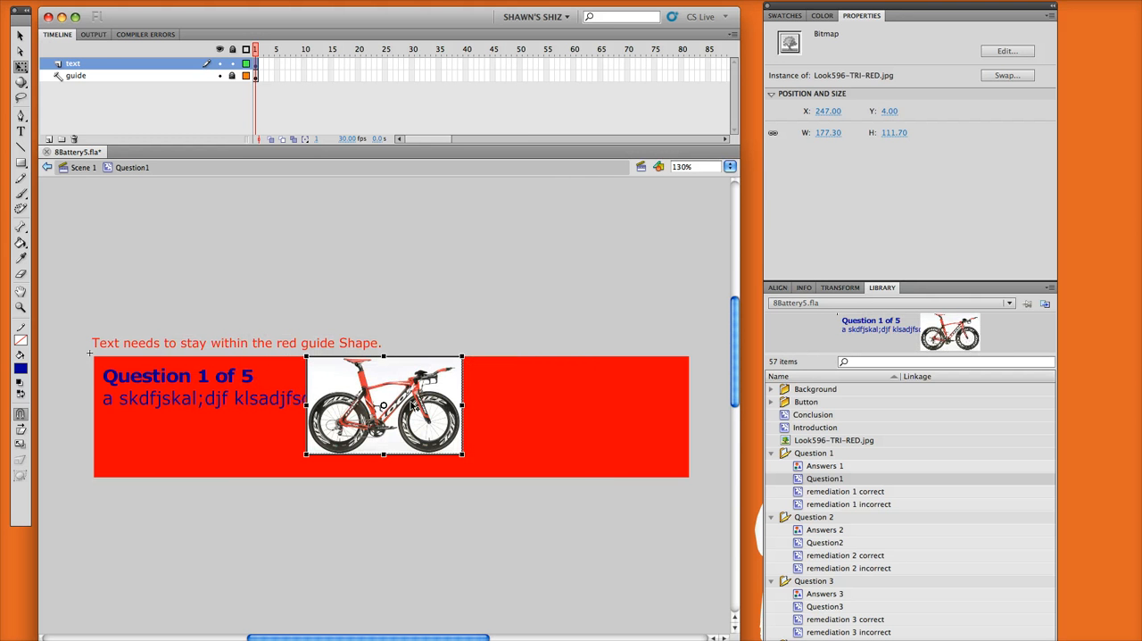
drag(410, 406, 616, 418)
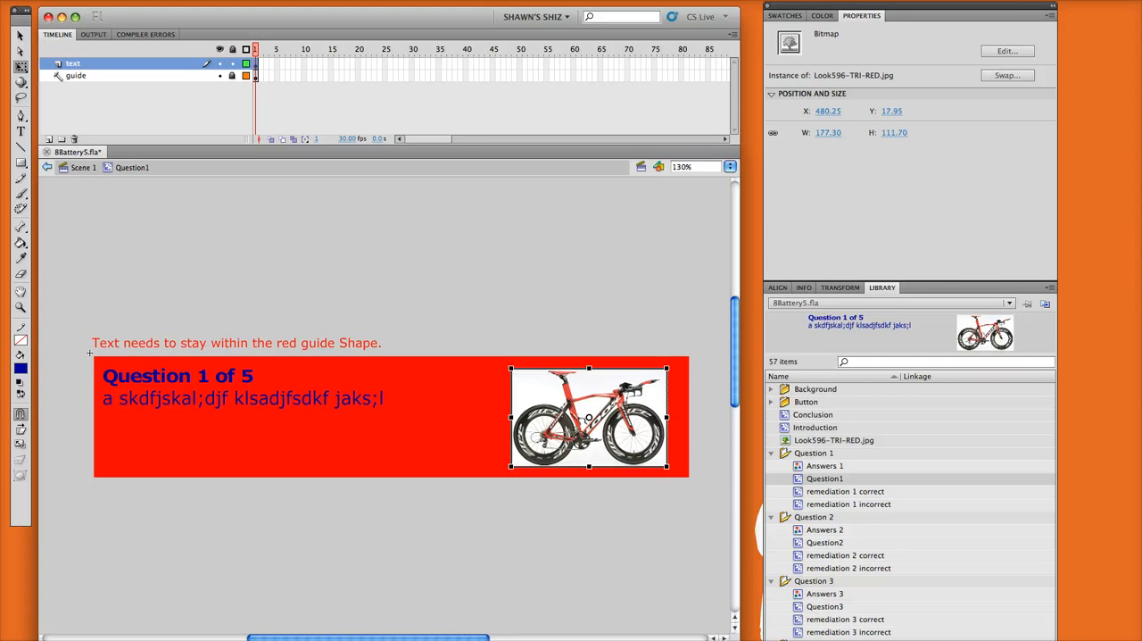
click(20, 36)
click(499, 238)
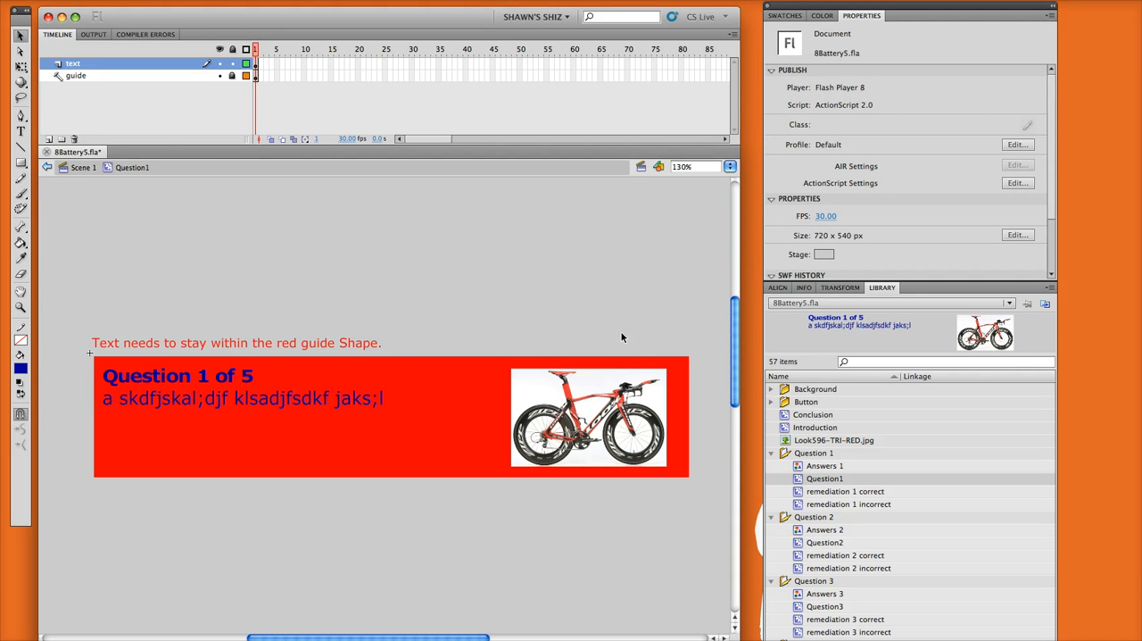
- Return to Scene 1, open the interaction movie clip for editing and scrub through its first frames
click(80, 170)
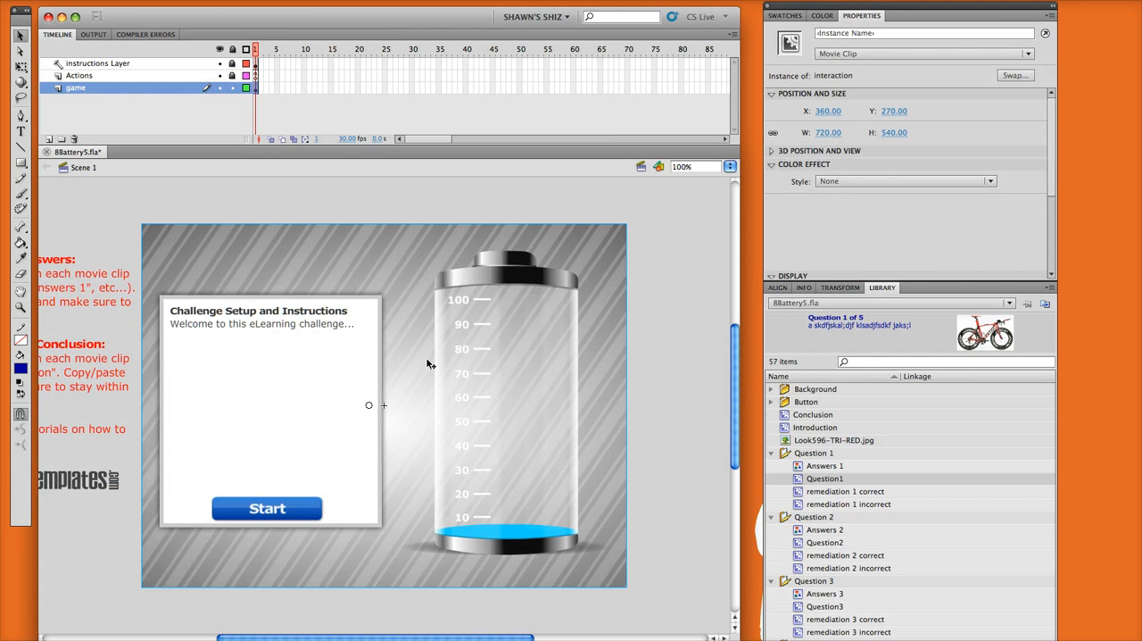
double_click(381, 352)
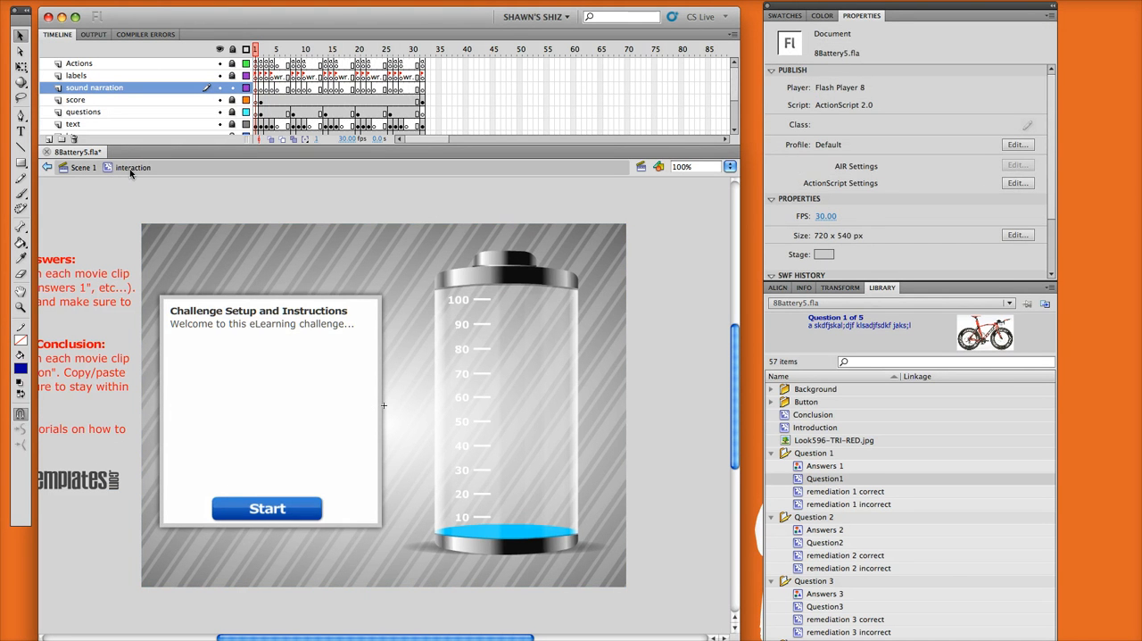
click(276, 49)
drag(290, 53, 256, 54)
- Import the audio file question1.mp3 from the questions audio folder into the library
click(82, 0)
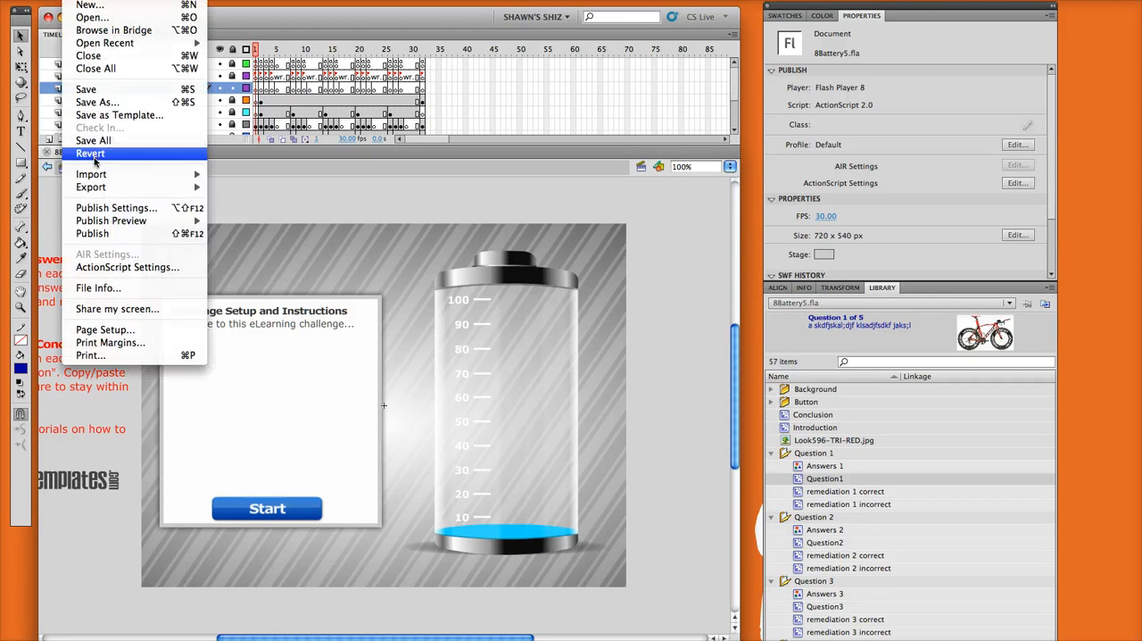
mouse_move(105, 177)
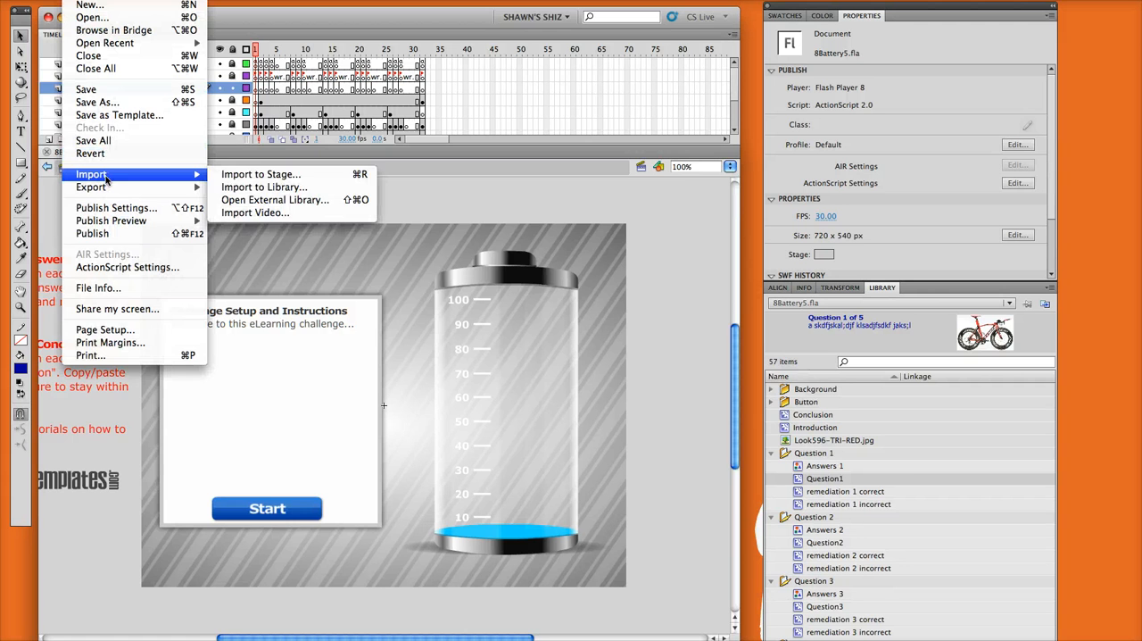
click(265, 187)
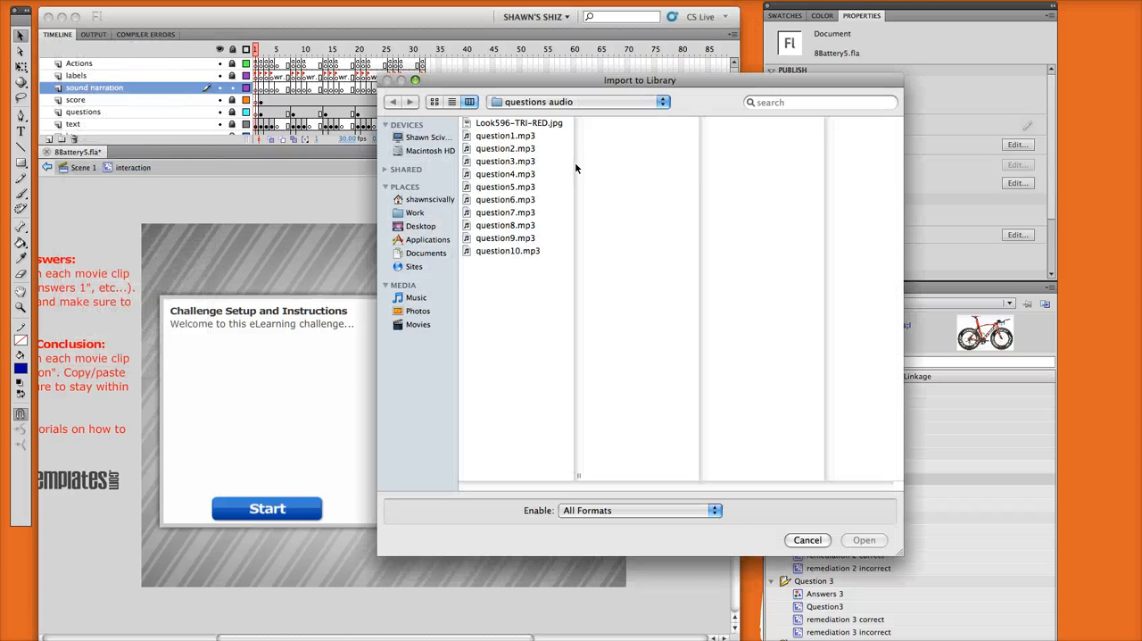
click(522, 138)
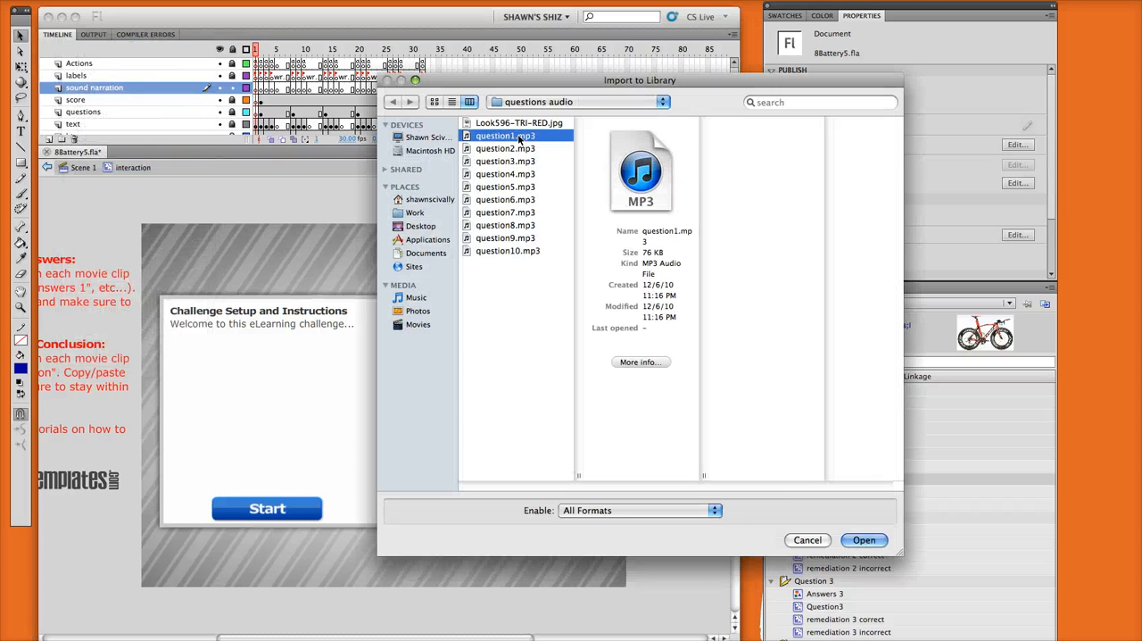
click(864, 540)
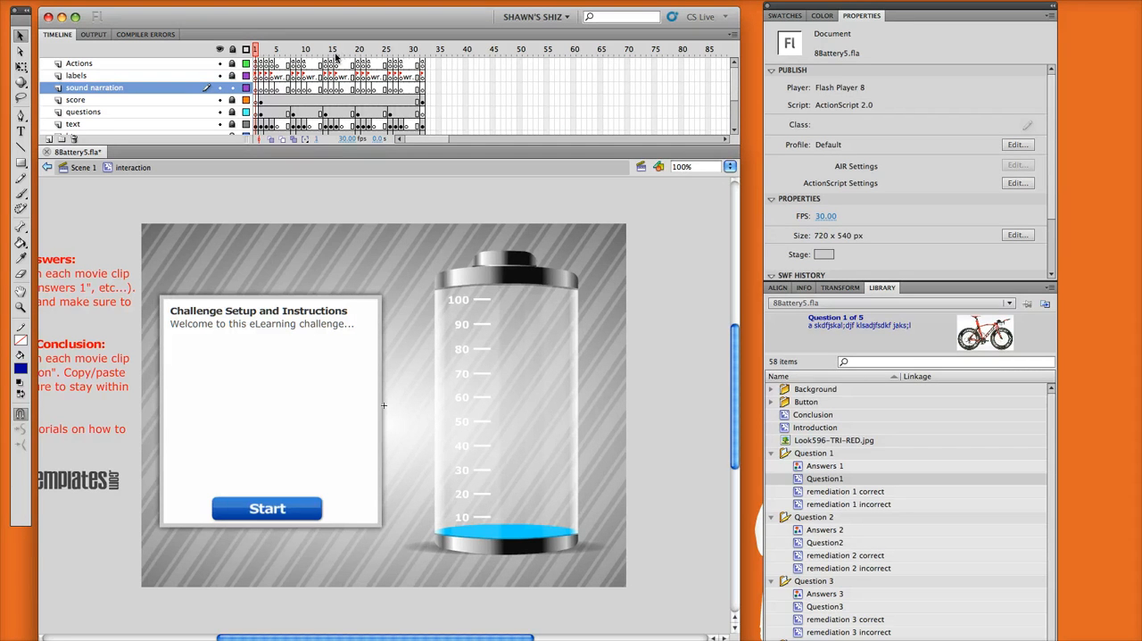
- Examine the first four frames of the labels layer, from starter through question1, right1 and wrong1, ending on question1
click(258, 77)
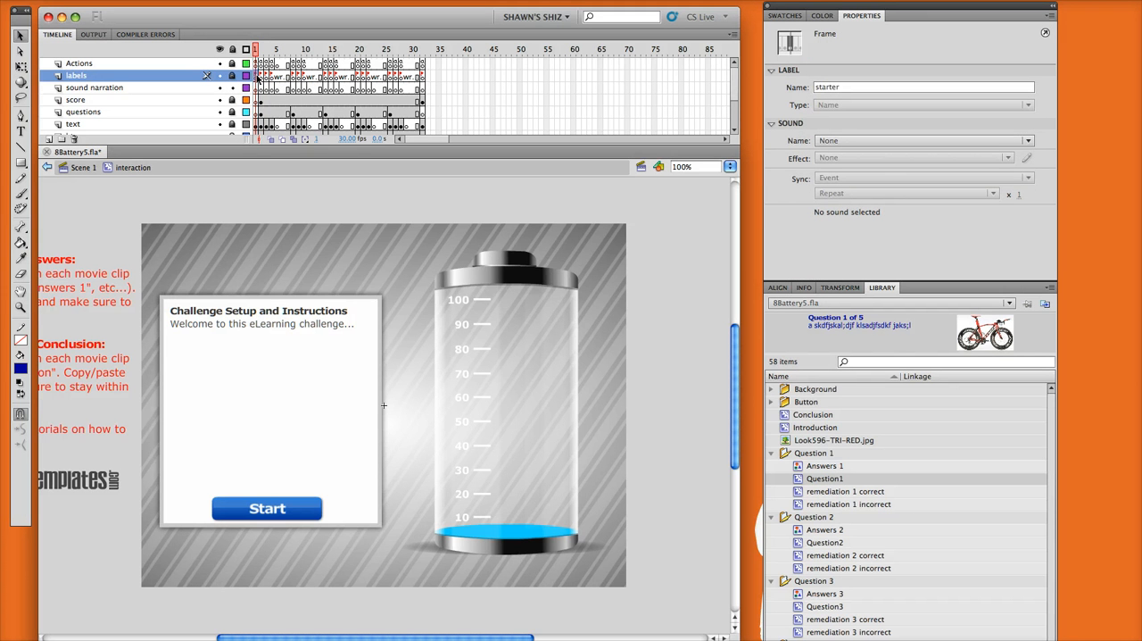
click(260, 77)
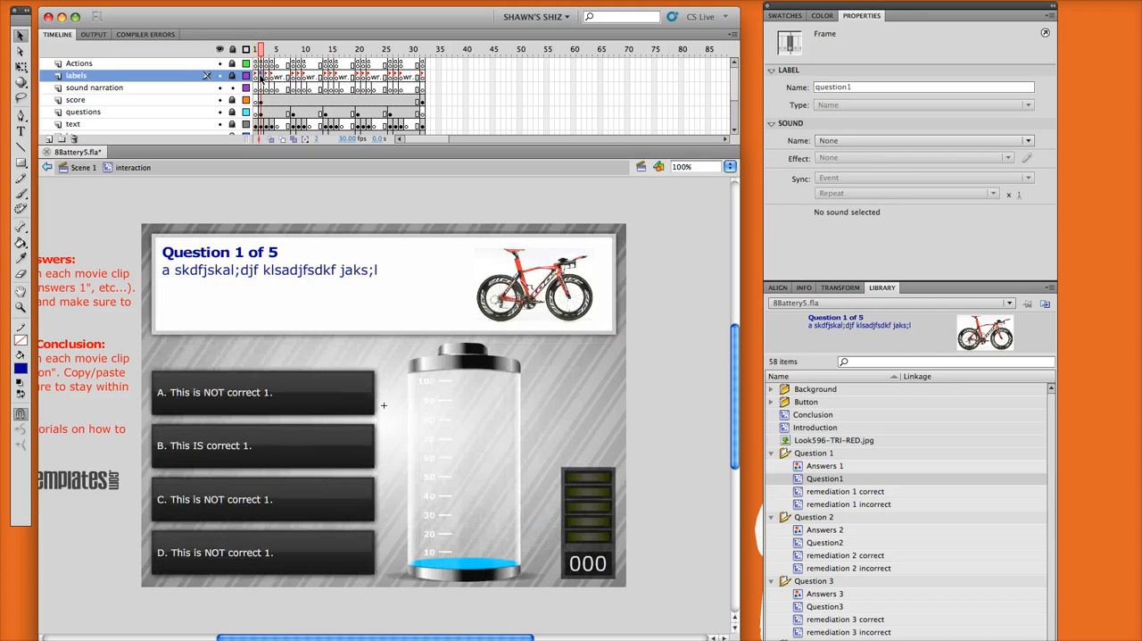
click(256, 77)
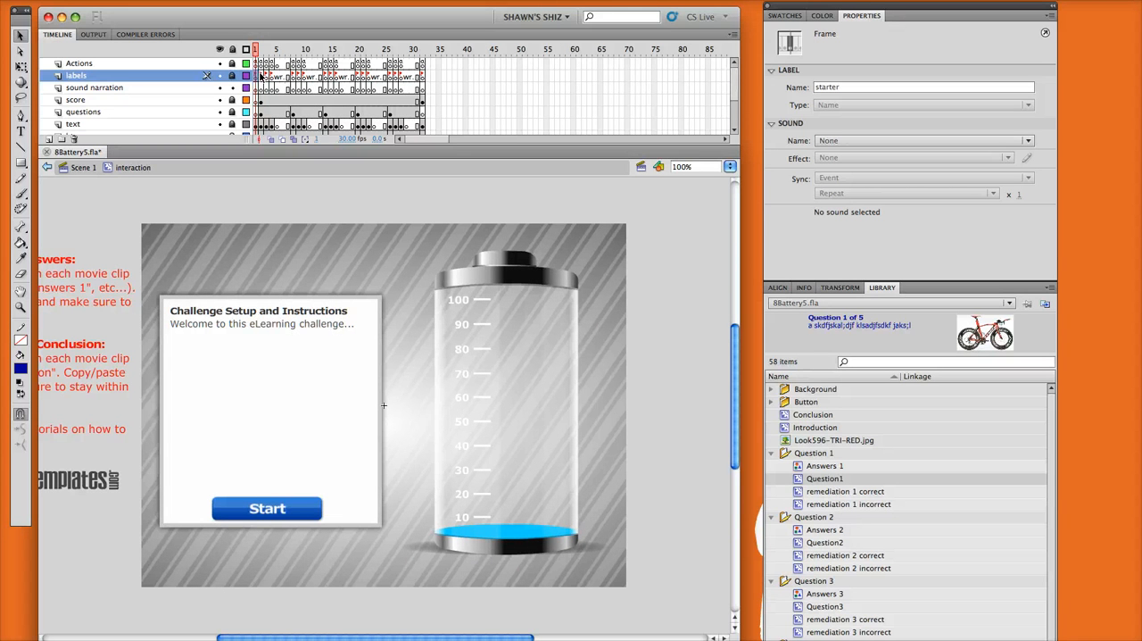
click(262, 76)
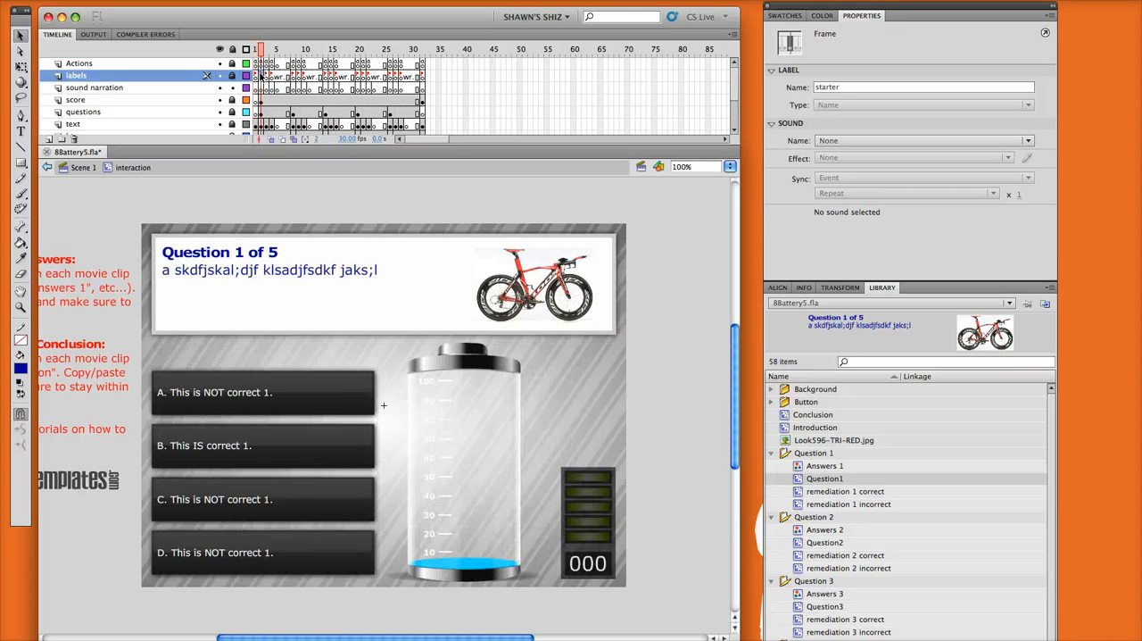
click(266, 77)
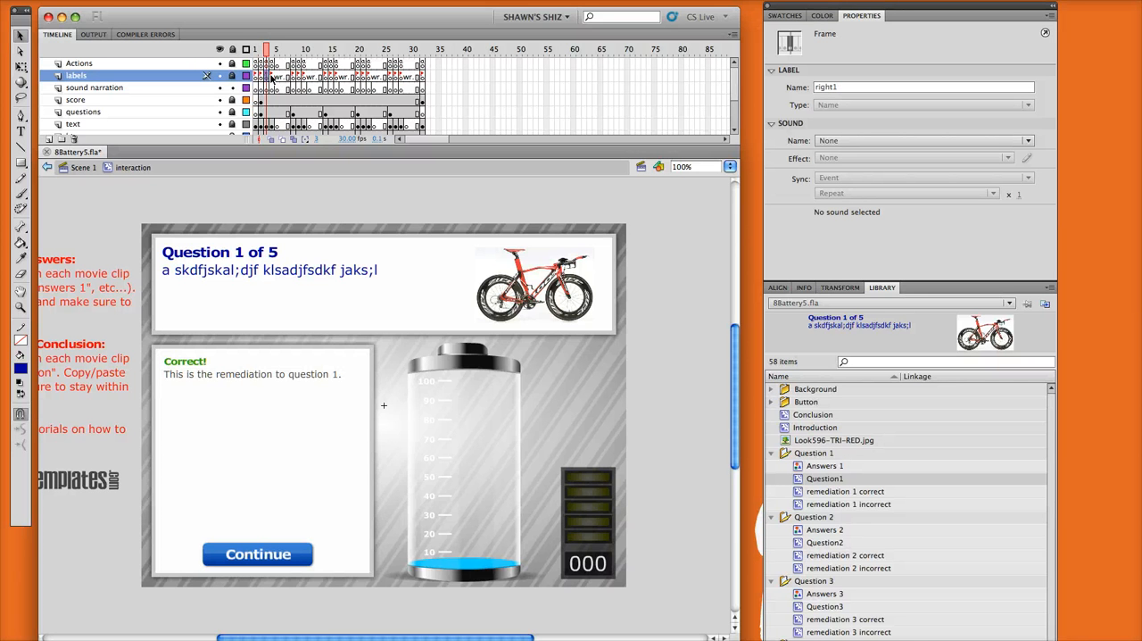
click(271, 77)
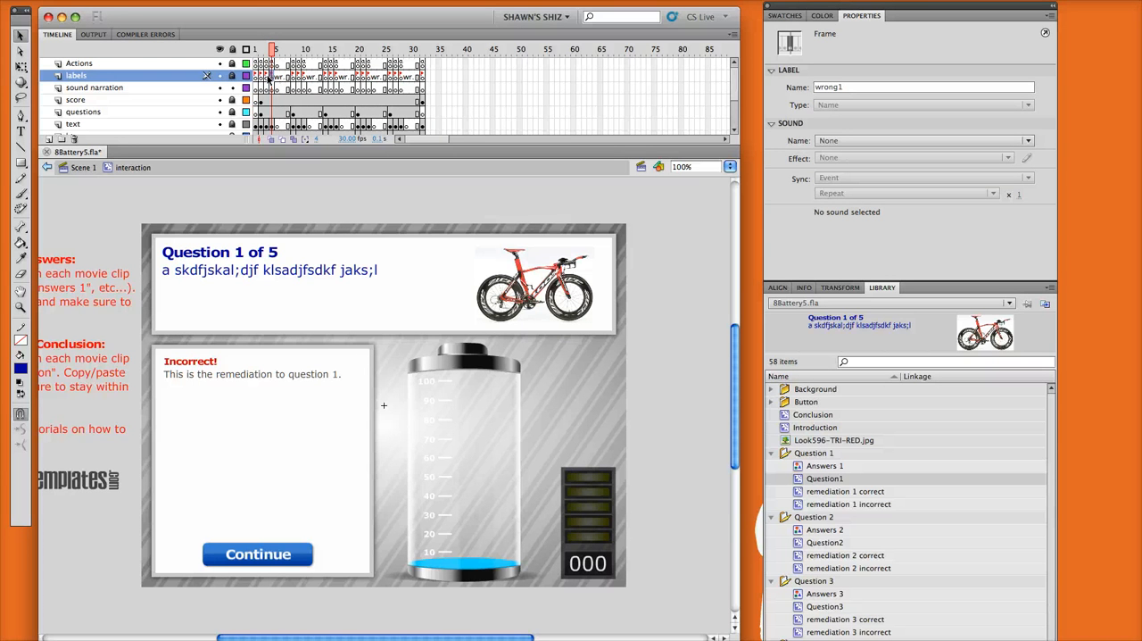
click(268, 79)
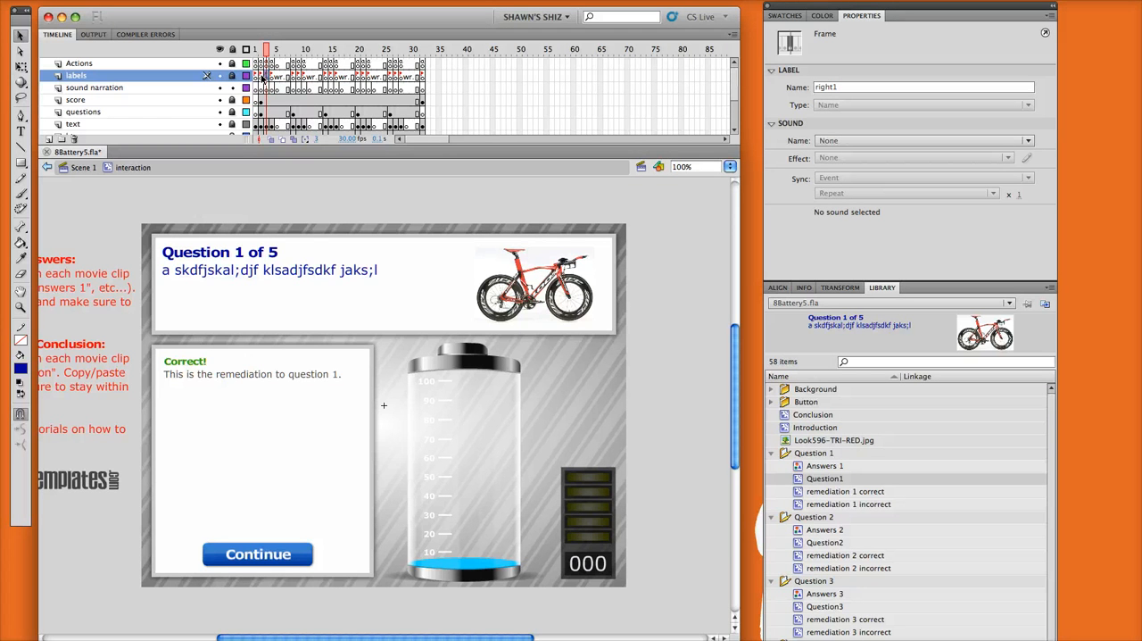
click(262, 78)
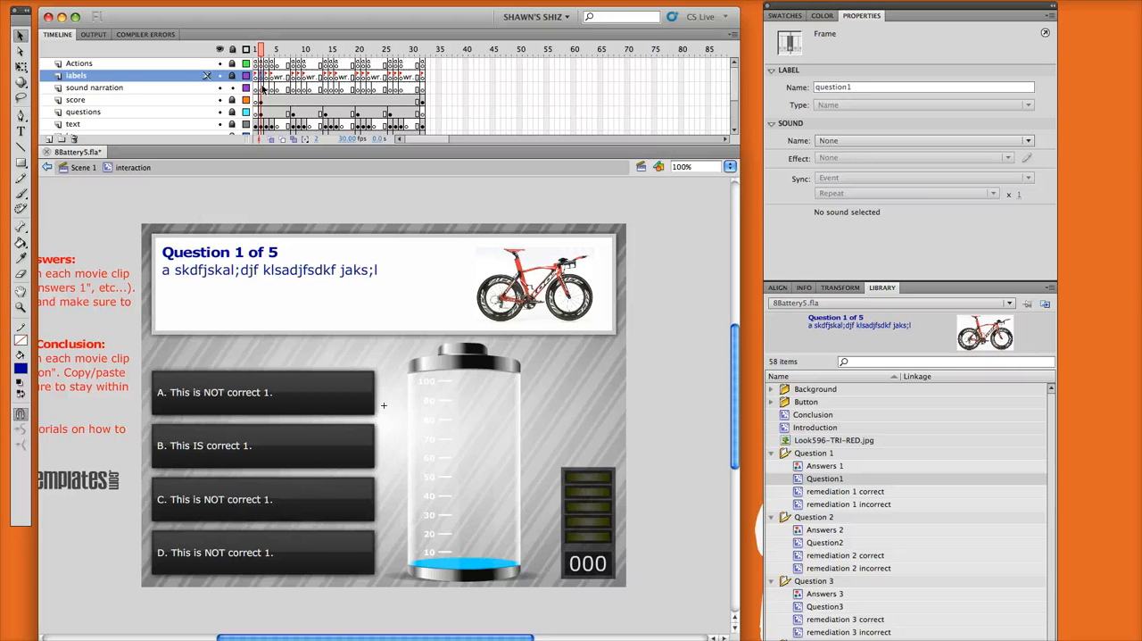
- Assign the sound question1.mp3 to the sound narration layer's keyframe at frame 2, beneath the question1 label
click(263, 89)
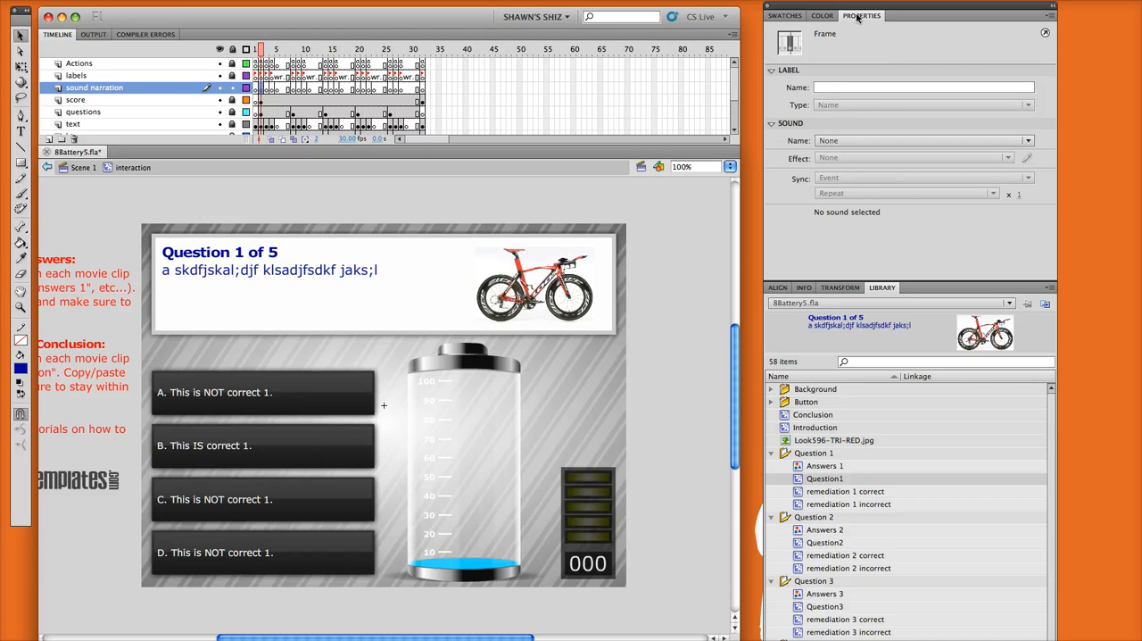
click(870, 141)
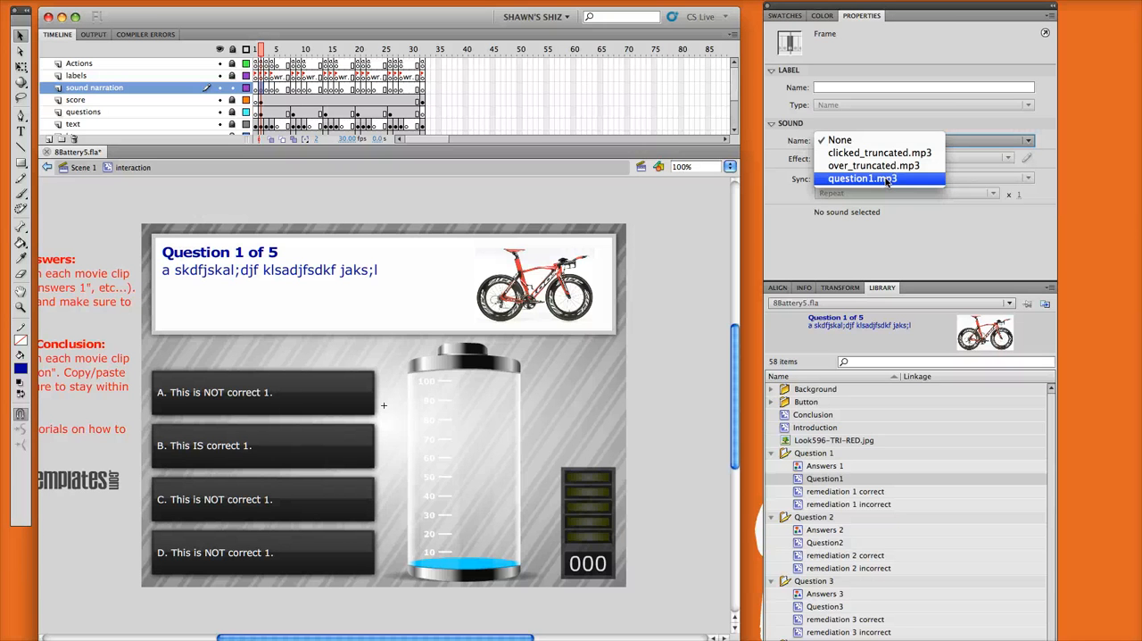
click(888, 180)
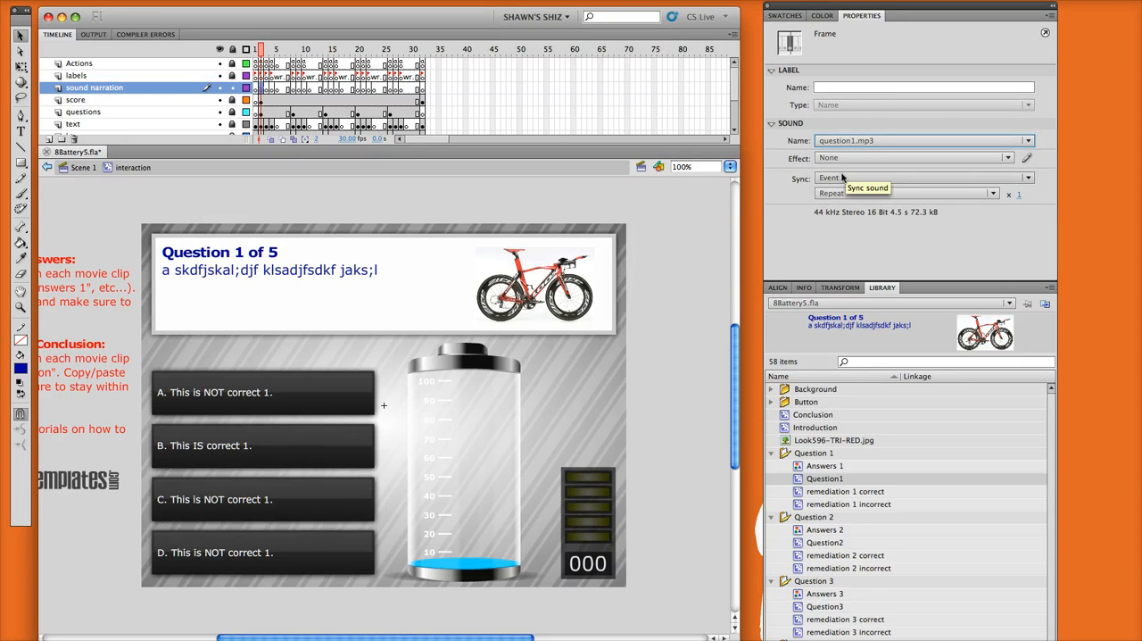
- Inspect the sound narration keyframes for question 1's correct and incorrect remediation and the one beneath the question2 label
click(266, 89)
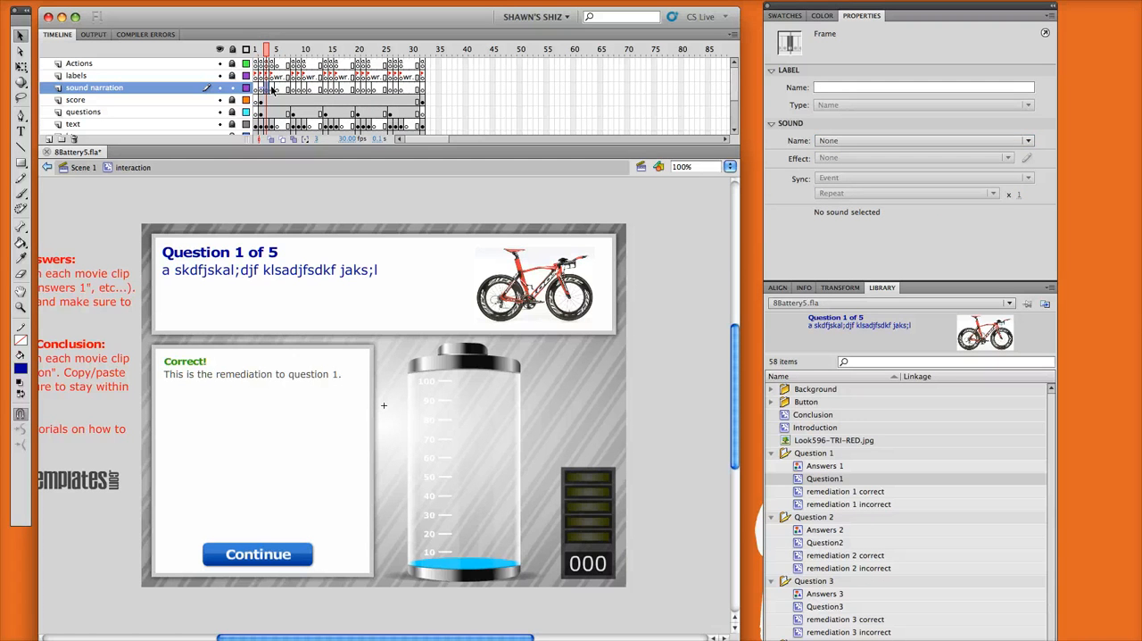
click(271, 91)
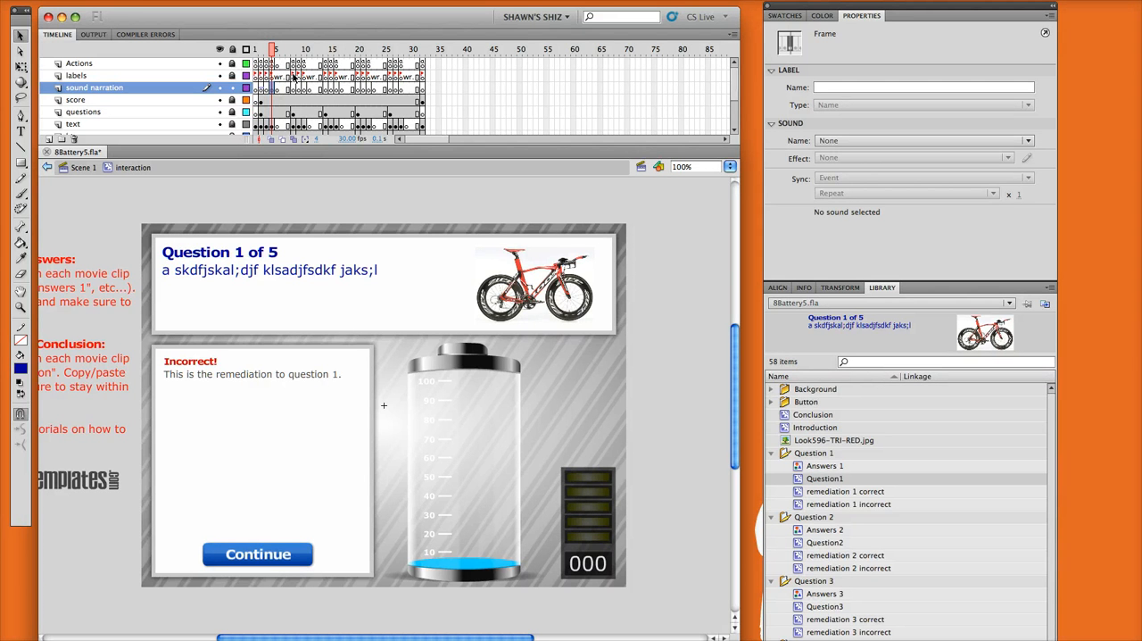
click(293, 77)
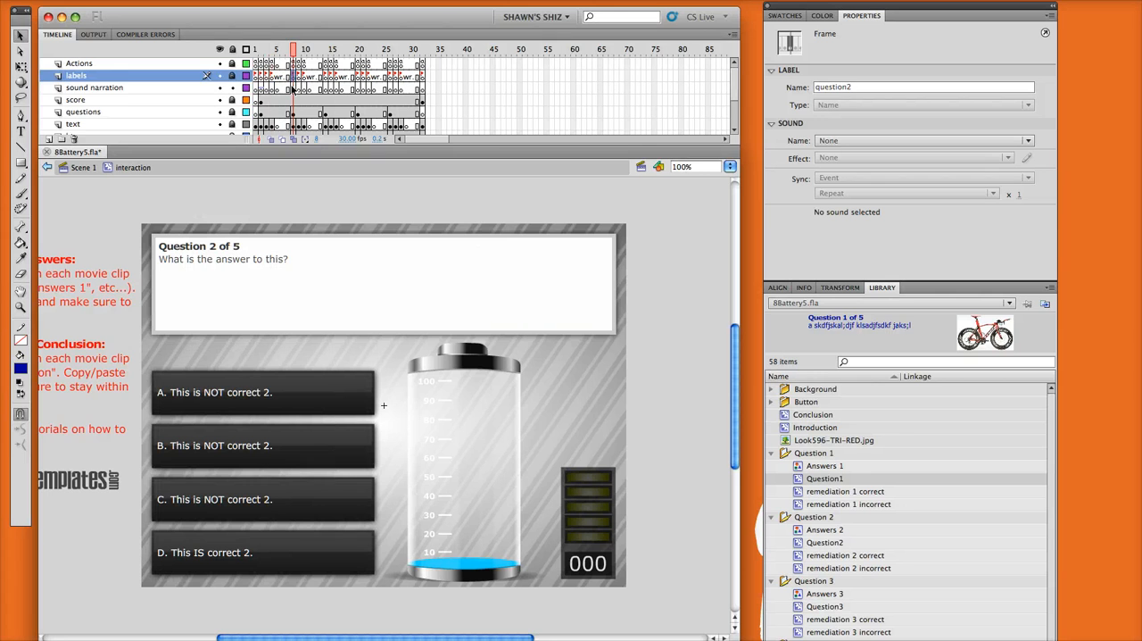
click(293, 89)
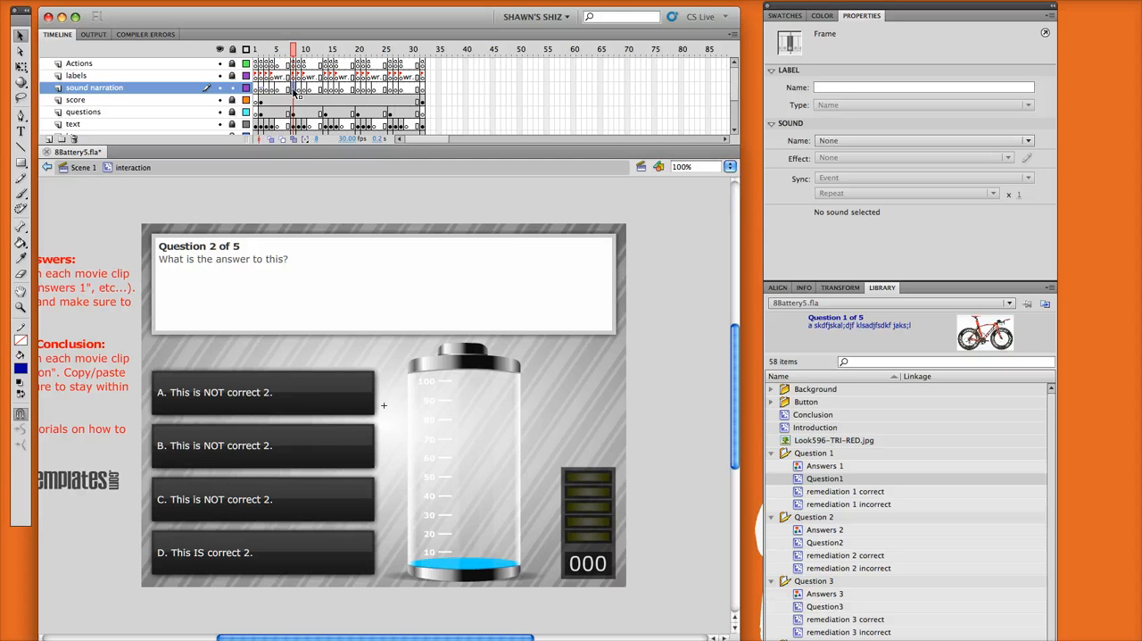